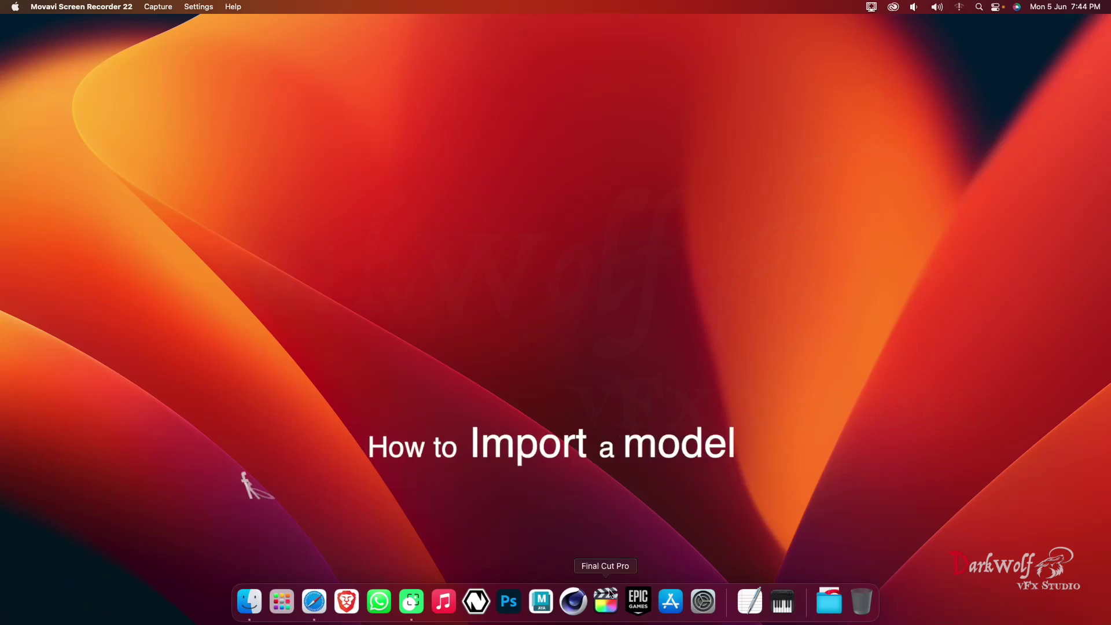
Step: Launch Cinema 4D from the Dock and wait for its Quick Start dialog
click(573, 602)
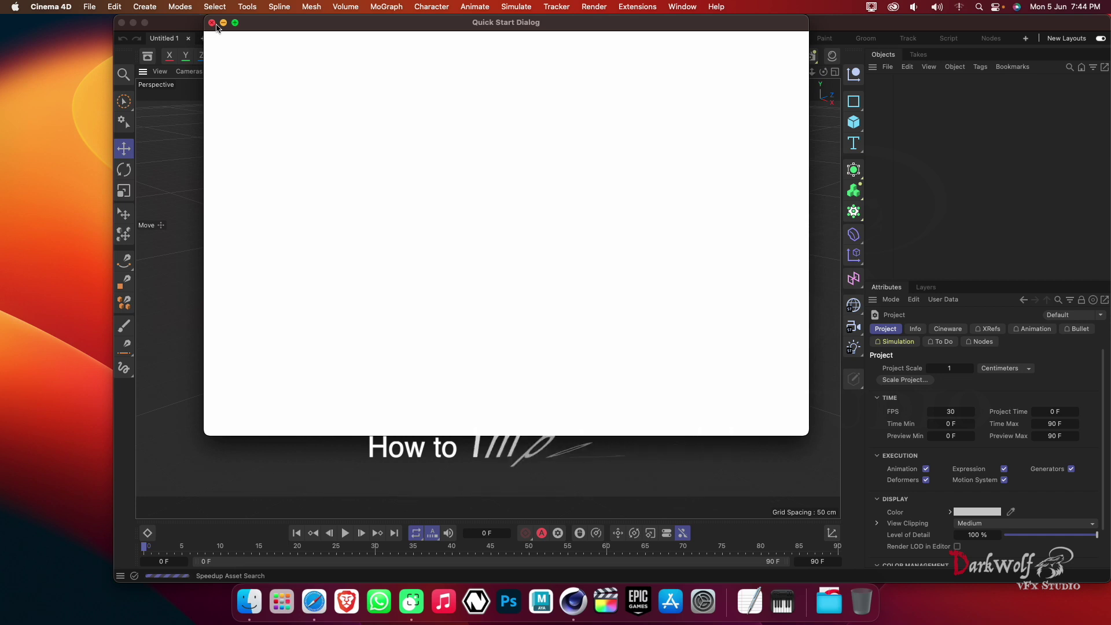
Step: Create a Forester 08-Aesculus tree from the Production Trees library and add its bark materials
click(212, 23)
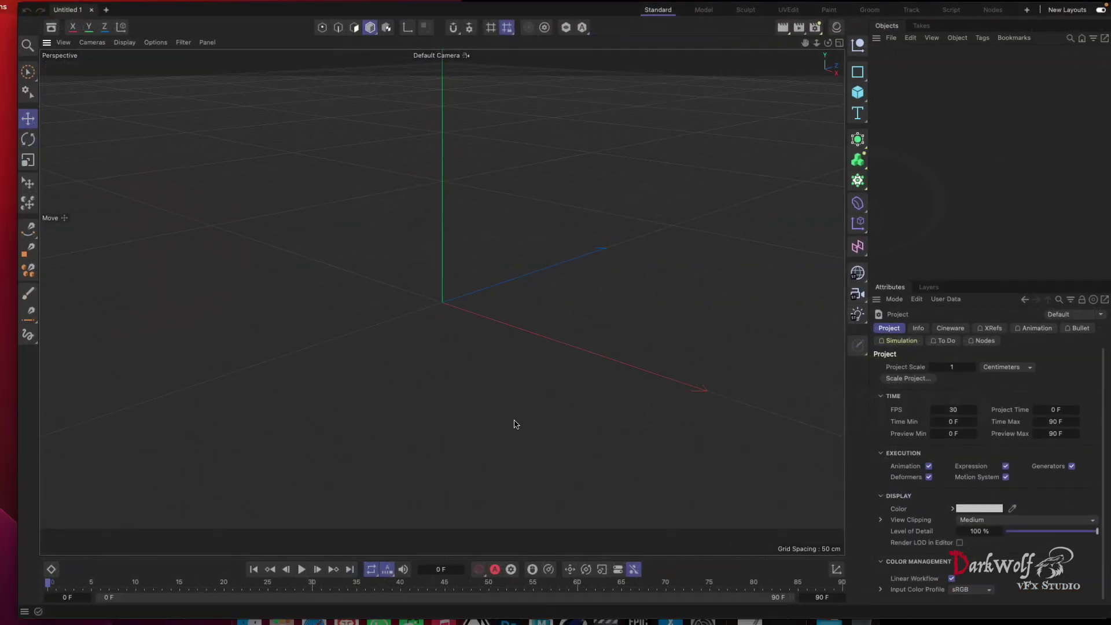
mouse_move(526, 2)
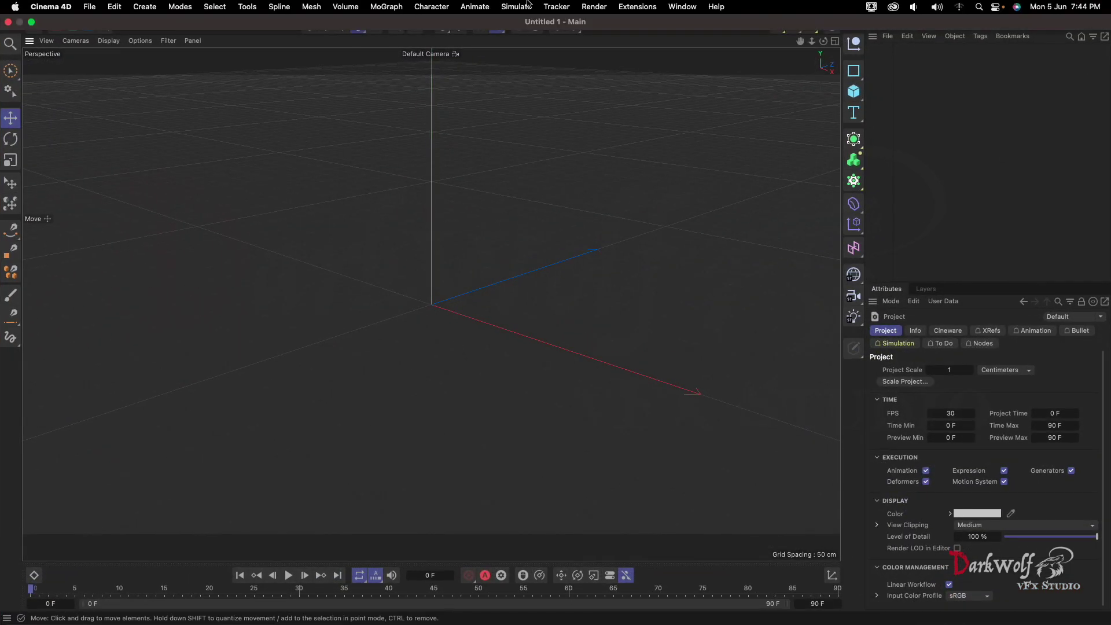
click(619, 8)
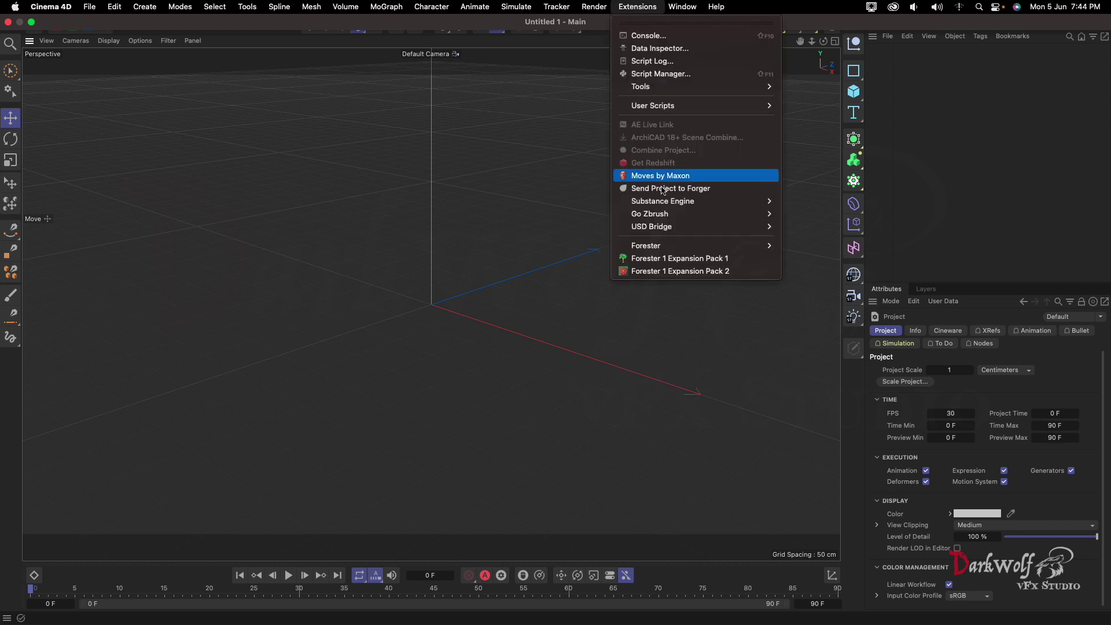
click(727, 262)
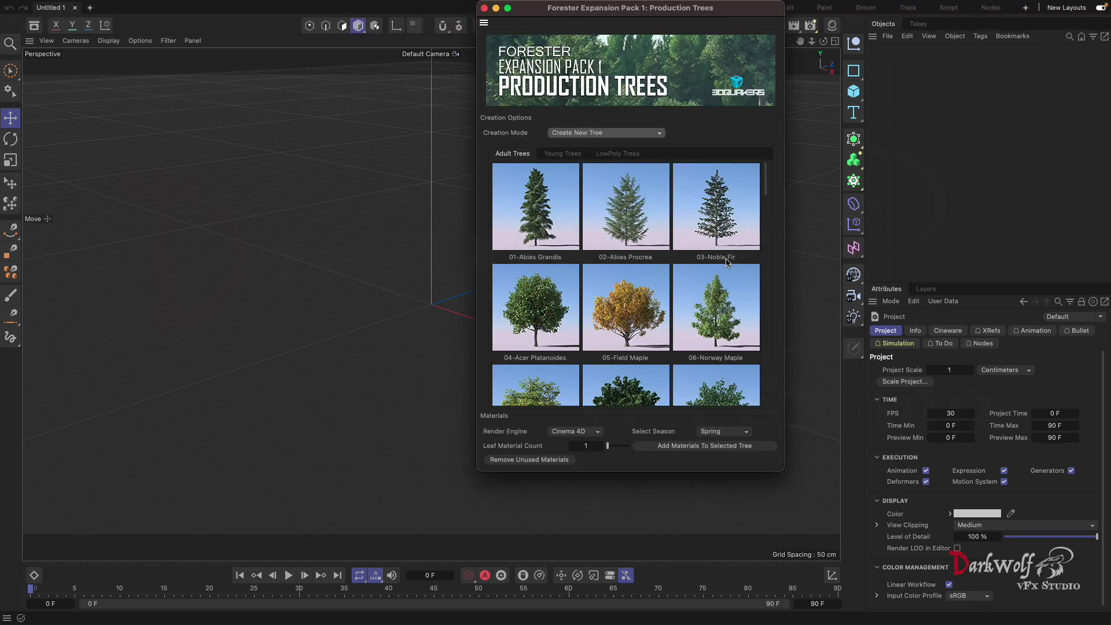
scroll(654, 322, down, 2)
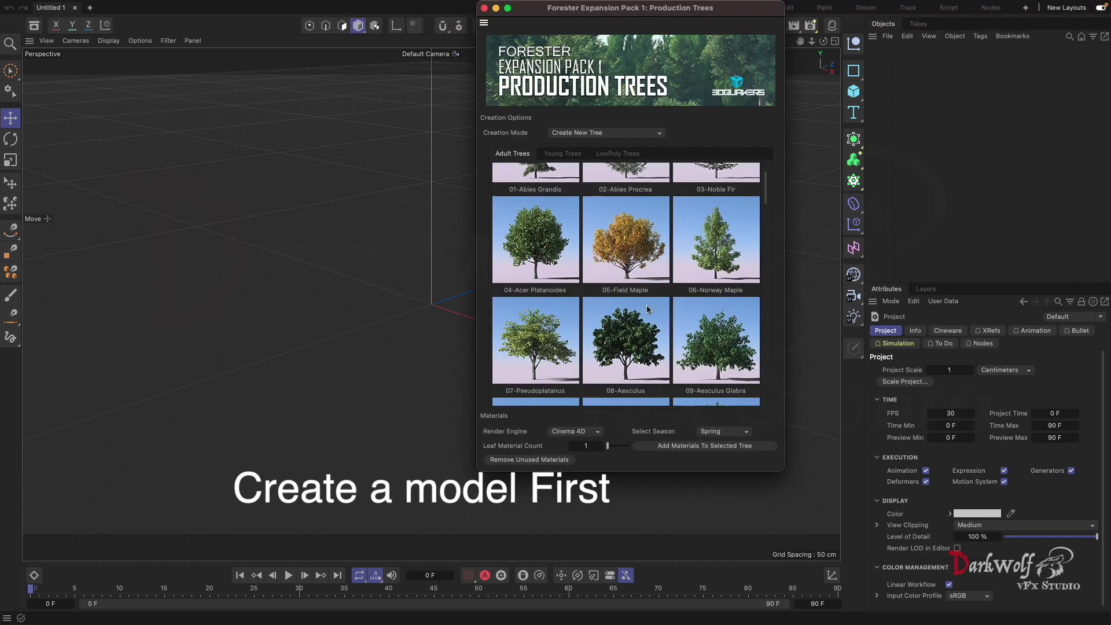
scroll(660, 336, down, 2)
click(620, 305)
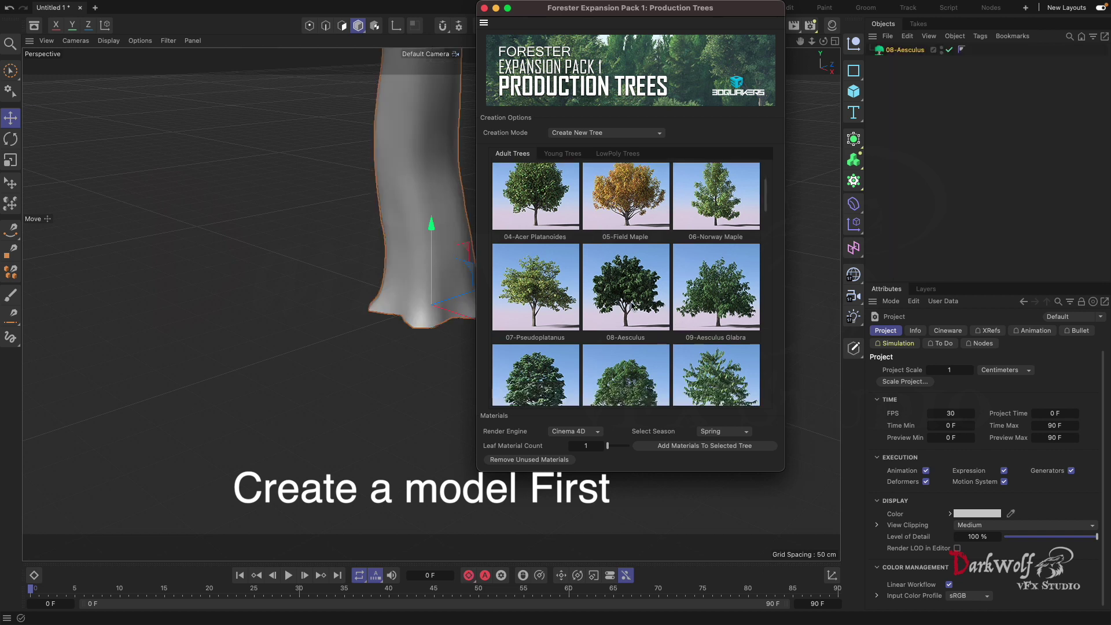
click(684, 447)
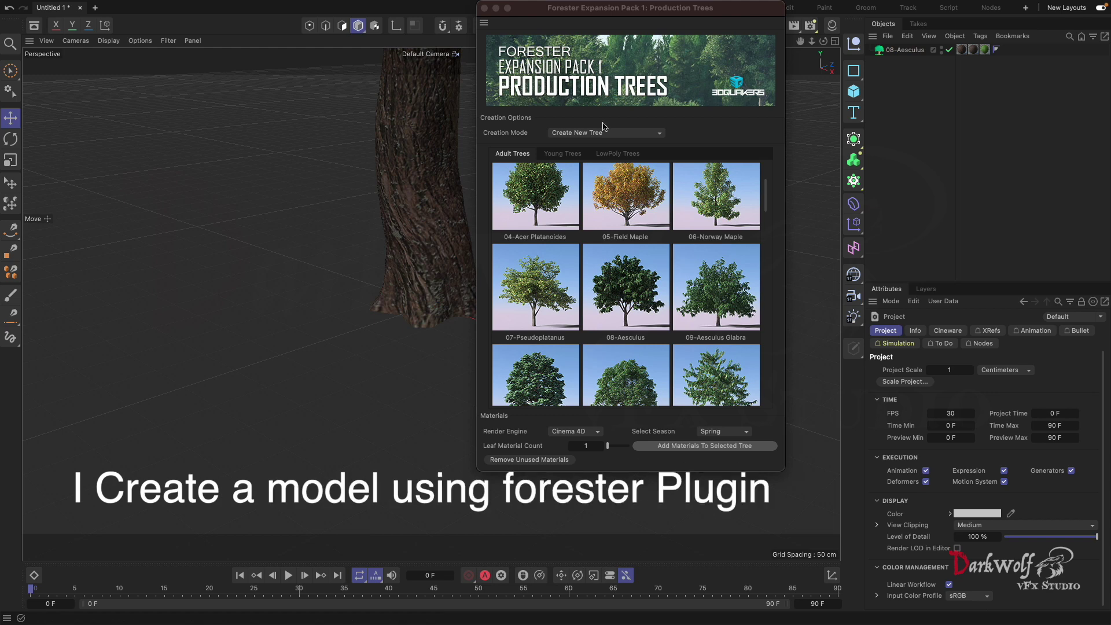
Step: Close the tree library, view the tree from a low angle, and select it
drag(567, 9, 713, 98)
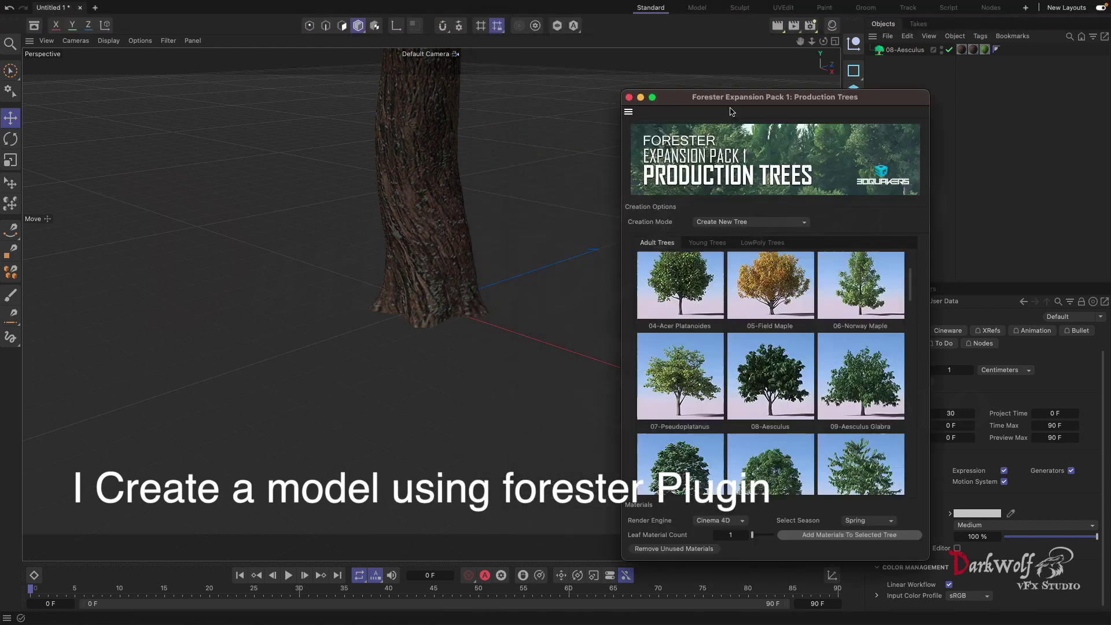
click(629, 97)
scroll(278, 210, down, 5)
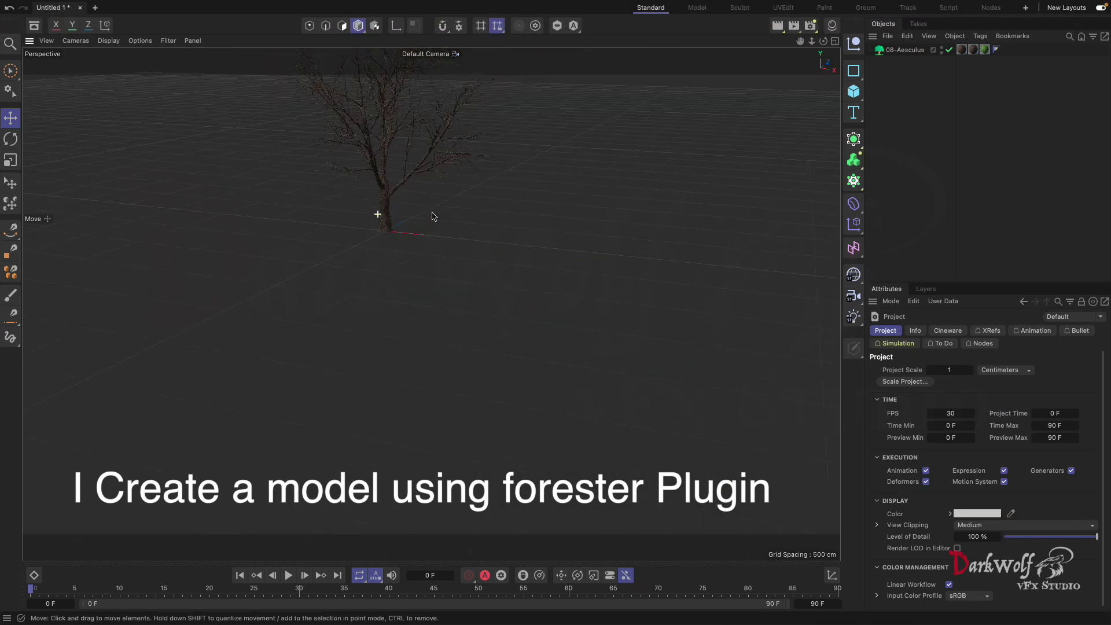
alt+drag(433, 216, 693, 436)
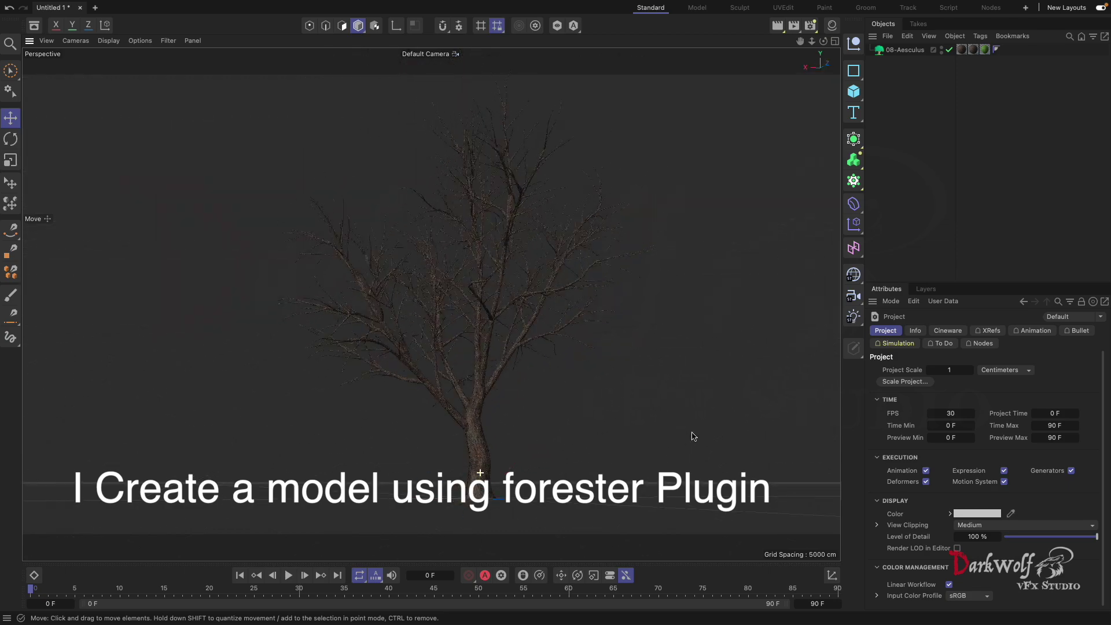
scroll(492, 406, up, 10)
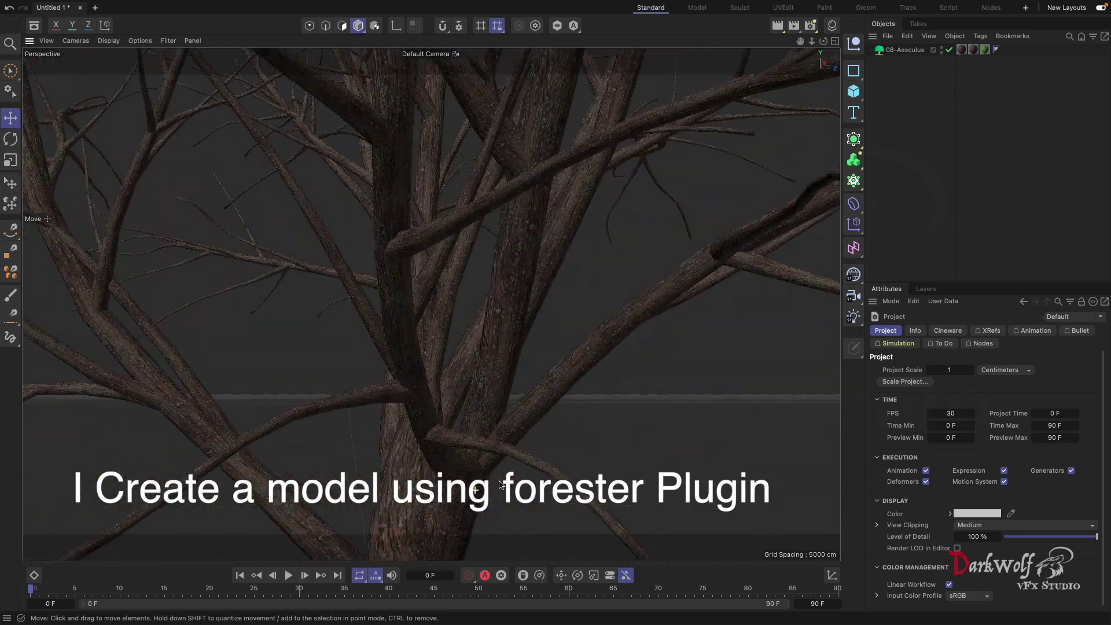
scroll(431, 302, down, 3)
scroll(432, 302, down, 2)
scroll(432, 303, down, 3)
scroll(384, 461, down, 1)
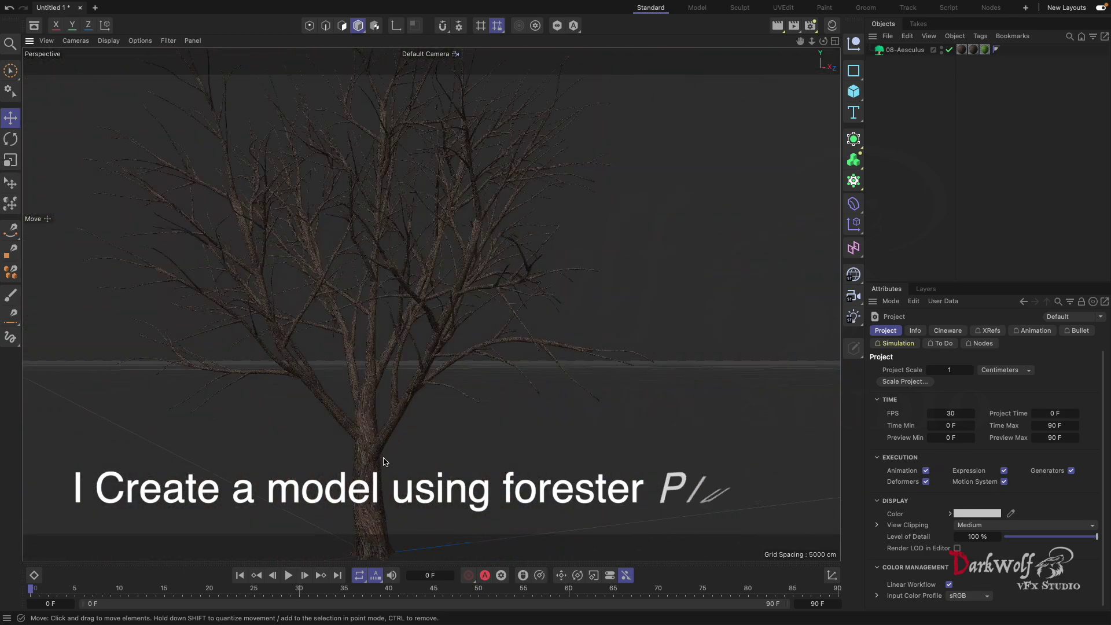
click(384, 462)
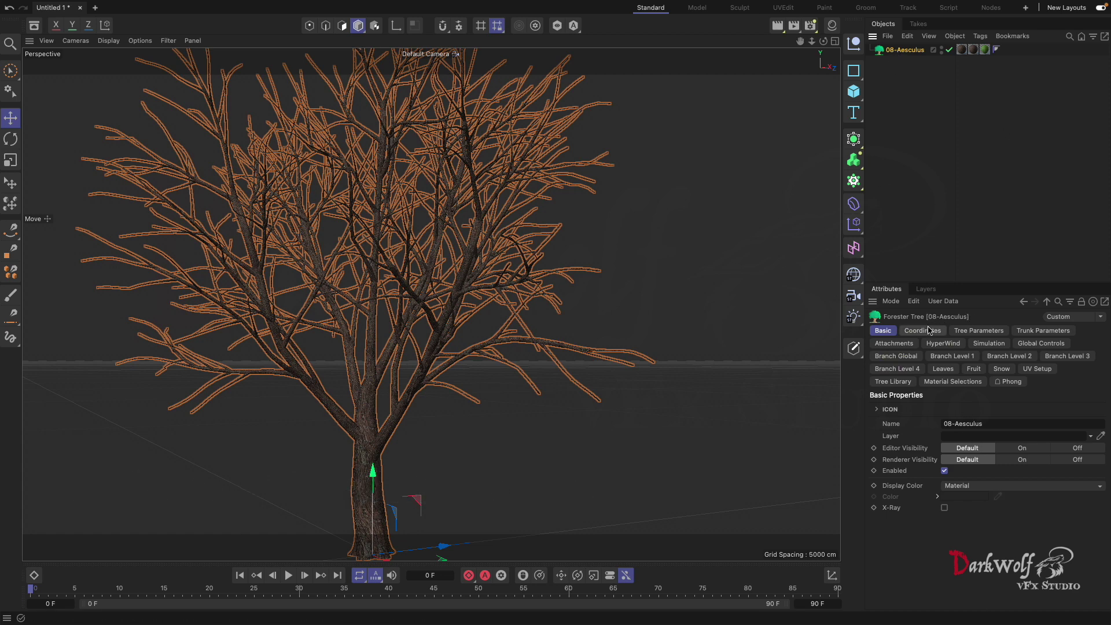
Step: Set the tree's Viewport Levels to 5 in Tree Parameters and orbit to preview the leaves
click(979, 331)
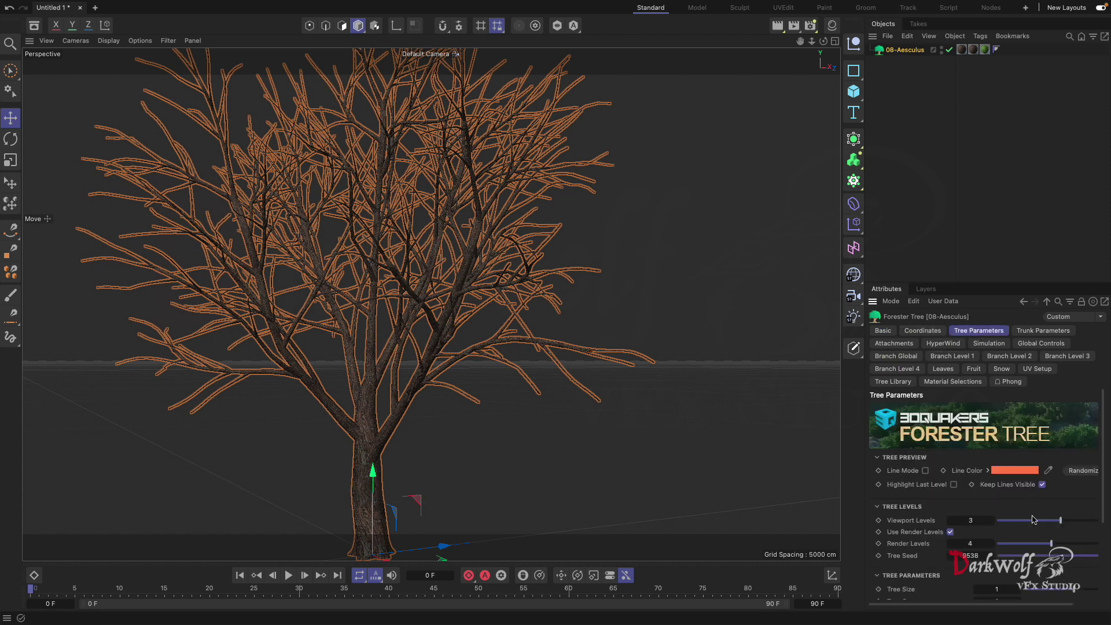
double_click(971, 520)
key(Return)
click(697, 466)
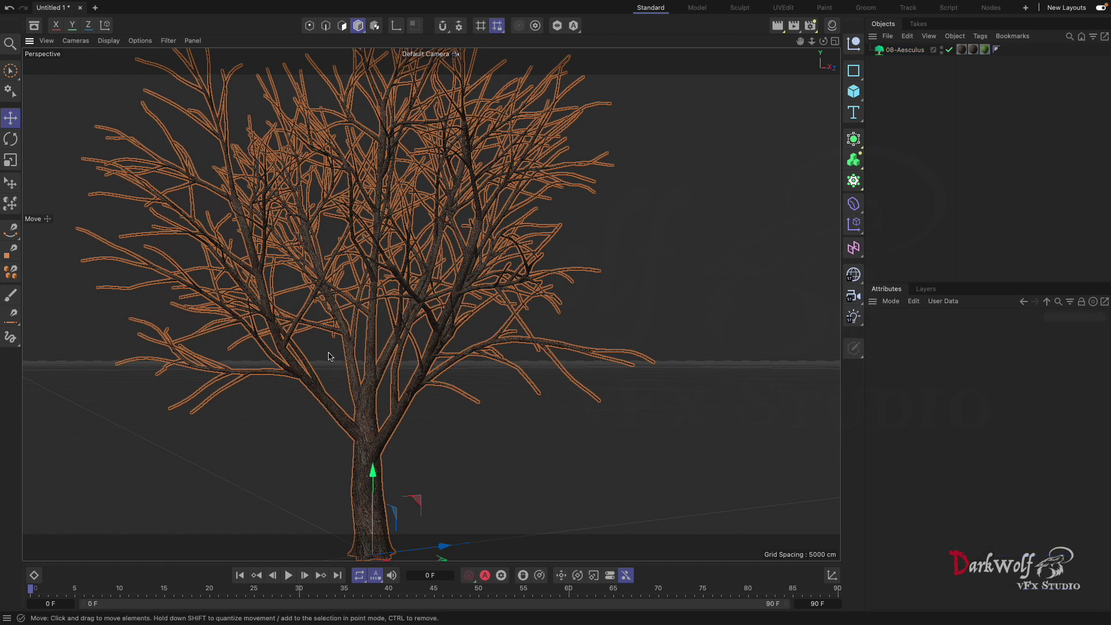
scroll(350, 357, up, 5)
mouse_move(336, 393)
alt+mouse_down()
mouse_move(612, 376)
mouse_move(605, 406)
mouse_move(523, 364)
alt+mouse_up()
scroll(600, 437, down, 4)
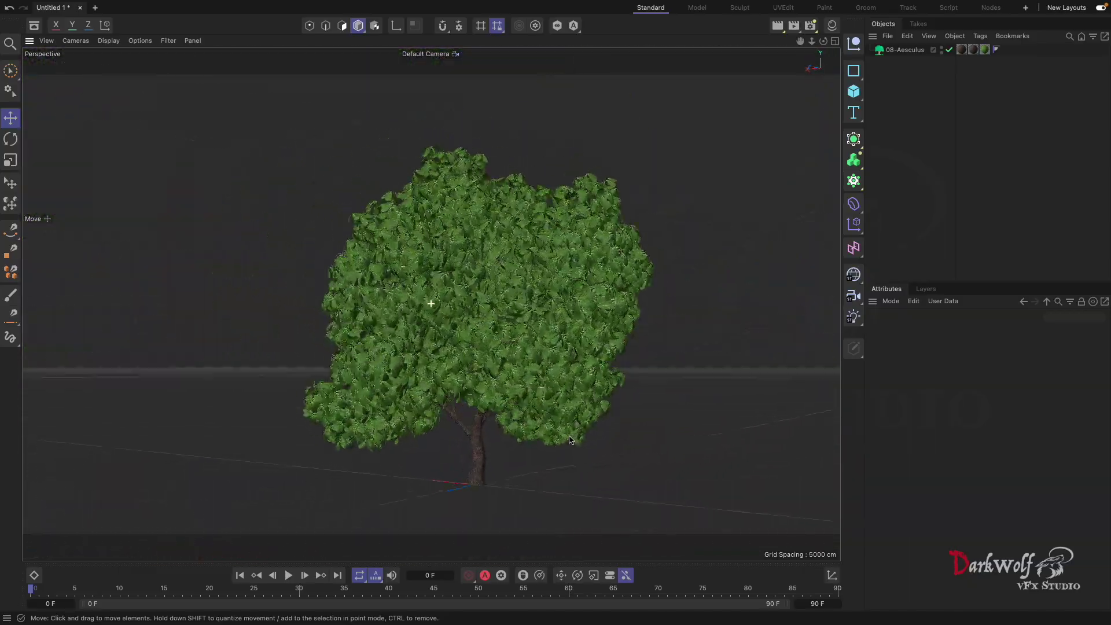
Step: Change the tree's Viewport Levels to 4 and orbit around the lighter preview
click(522, 364)
click(963, 521)
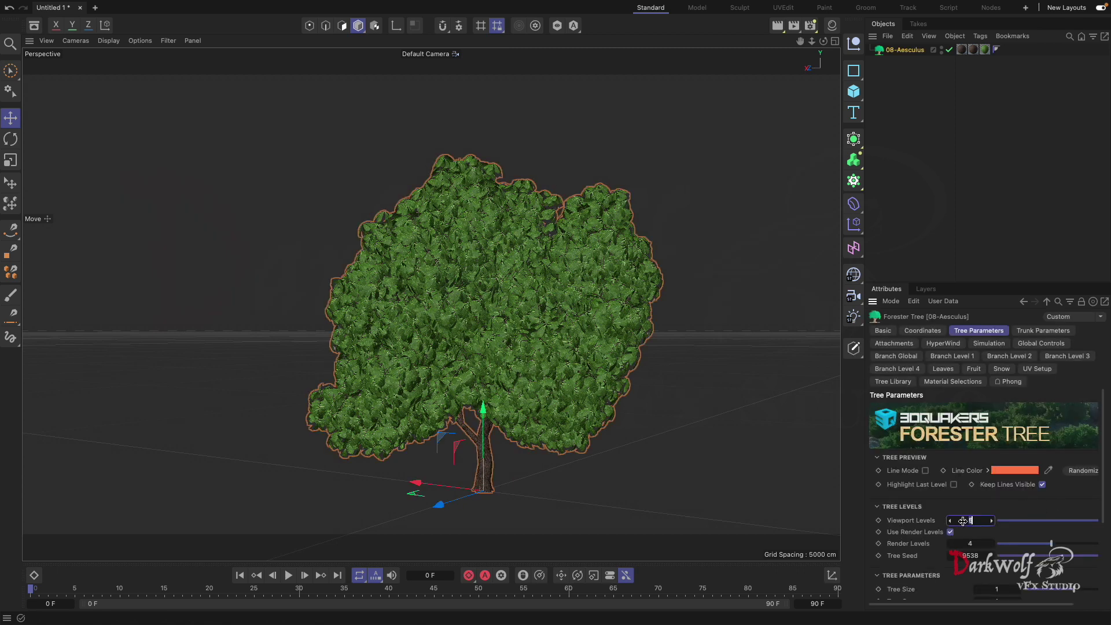
key(Return)
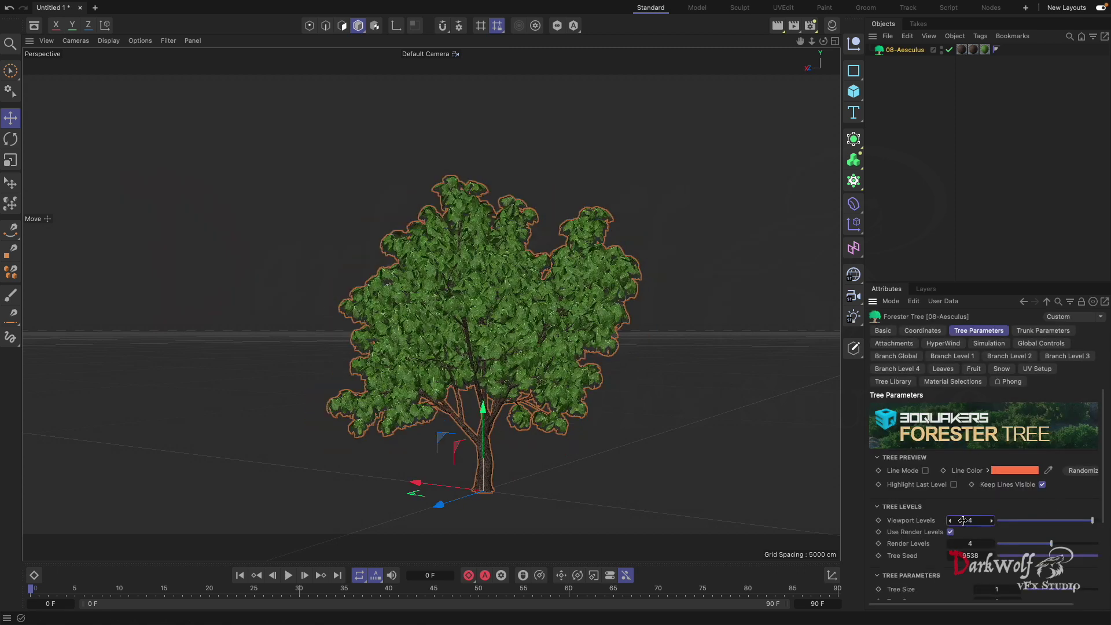
click(632, 502)
mouse_move(502, 459)
alt+mouse_down()
mouse_move(430, 459)
mouse_move(546, 453)
alt+mouse_up()
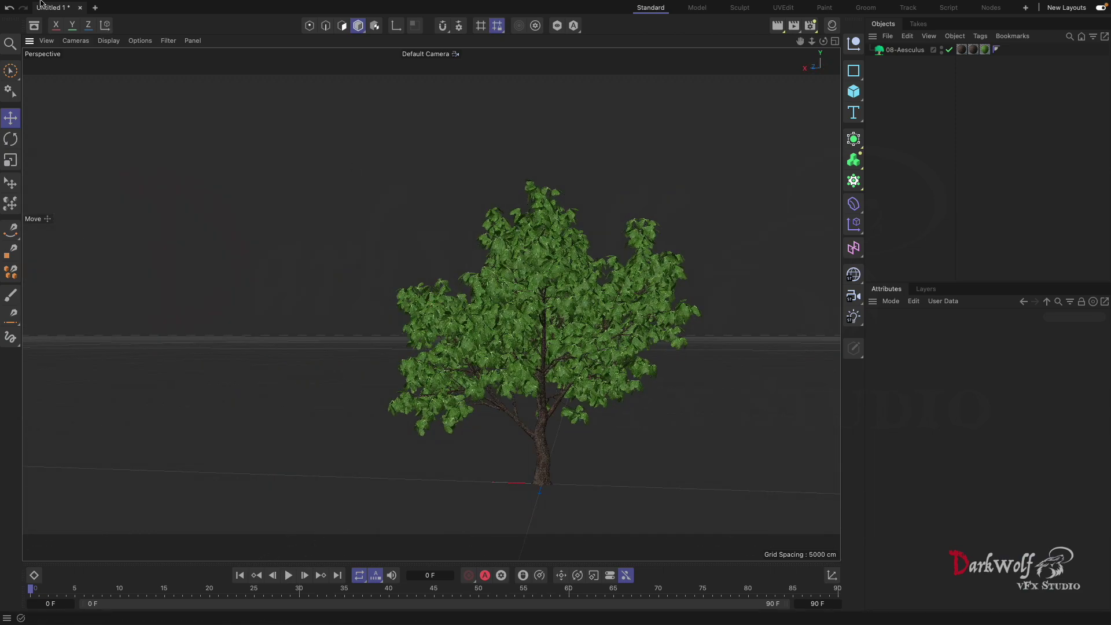
Step: Start an FBX export of the scene and accept the FBX export settings
click(87, 7)
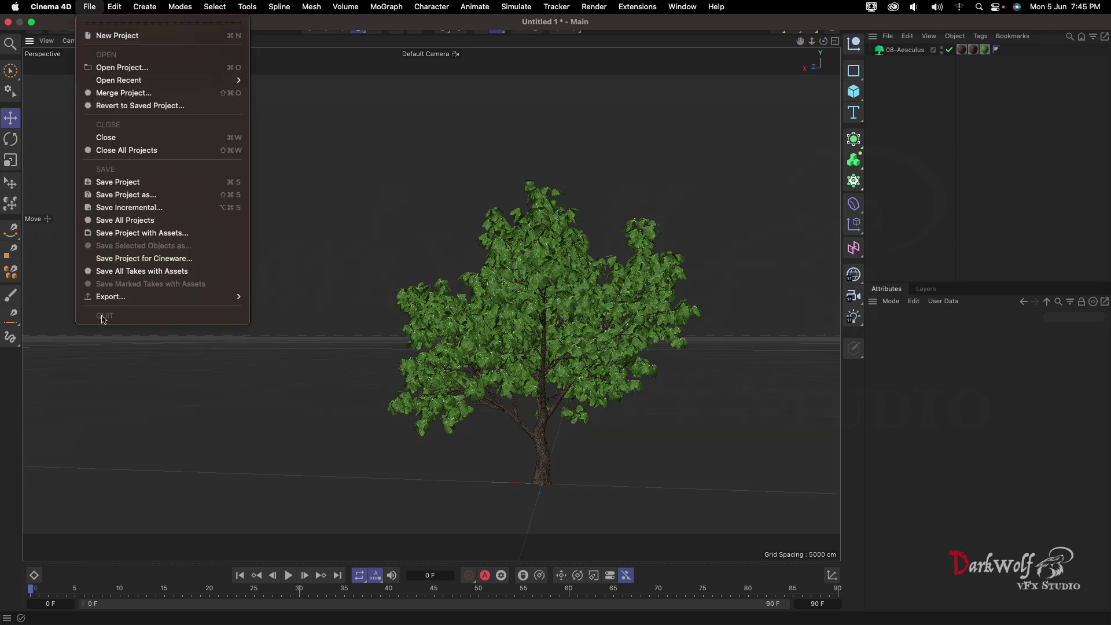
mouse_move(133, 297)
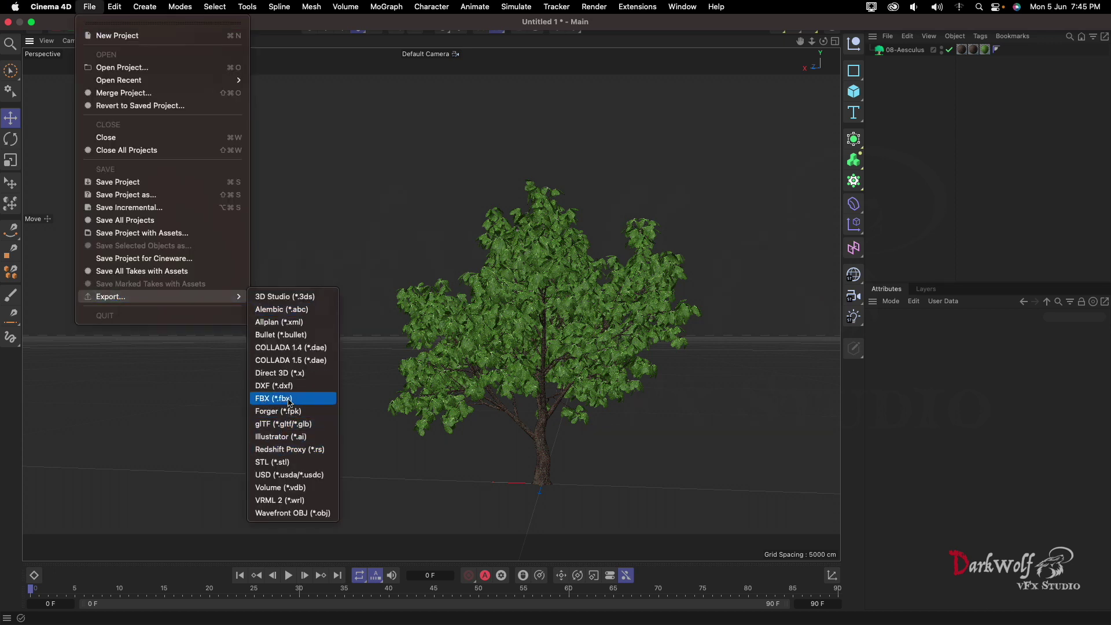
click(290, 399)
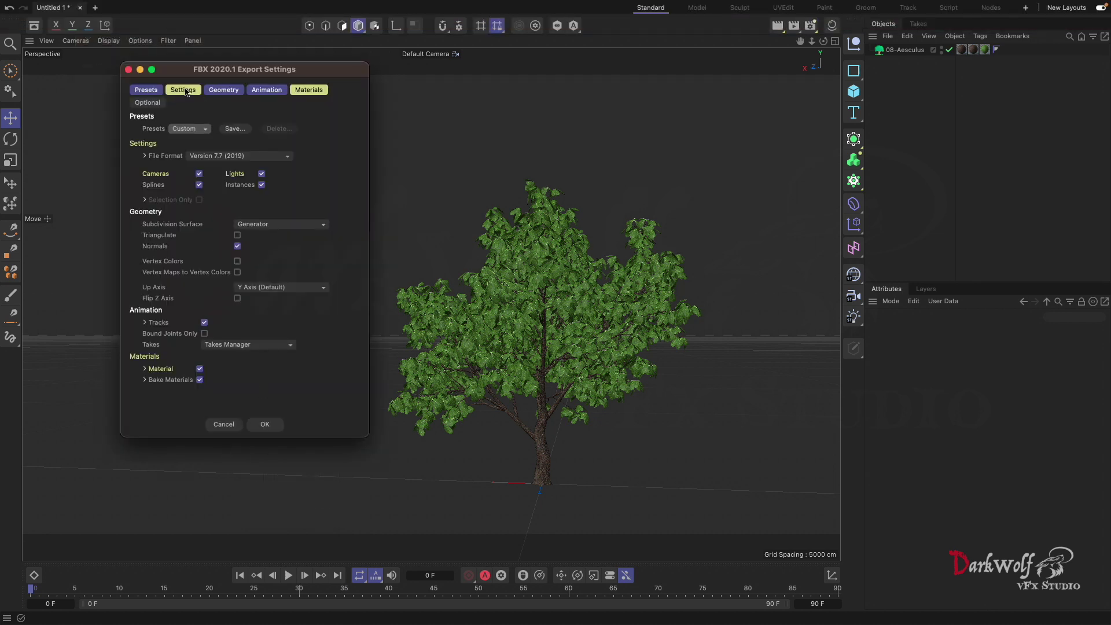
click(264, 426)
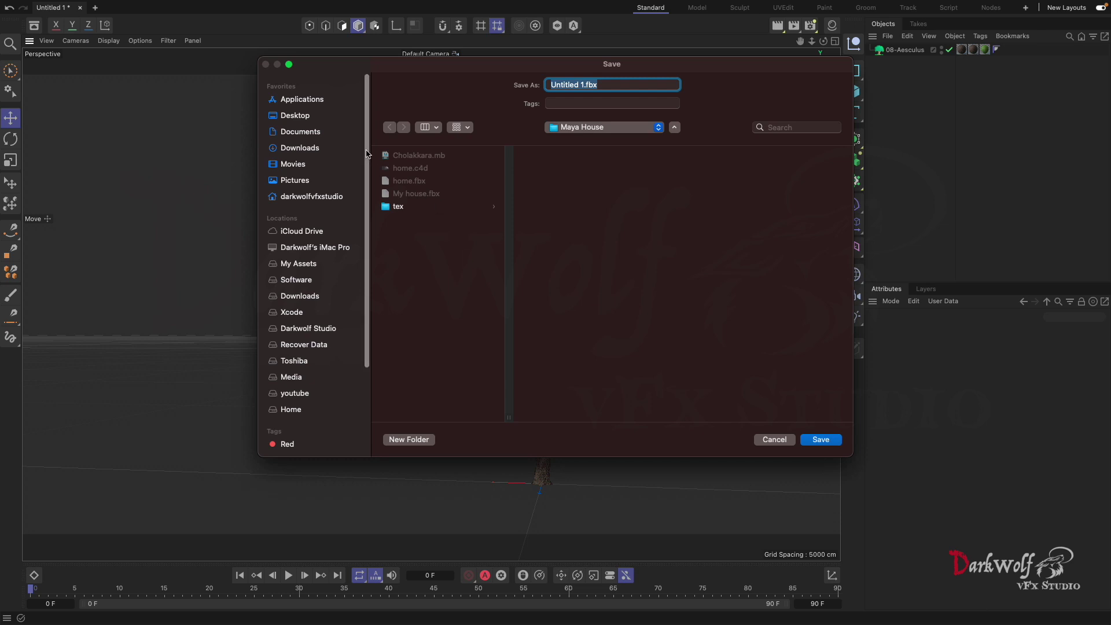
click(457, 264)
Step: Save the export as Tree 2.fbx in the 3D trees folder
click(586, 86)
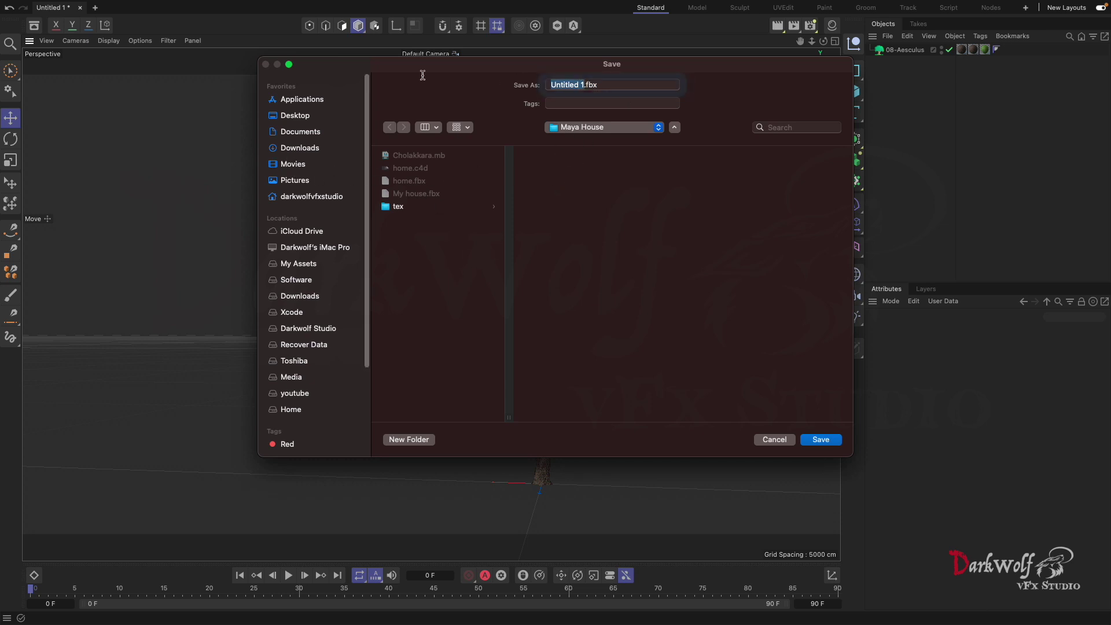
text(Tree )
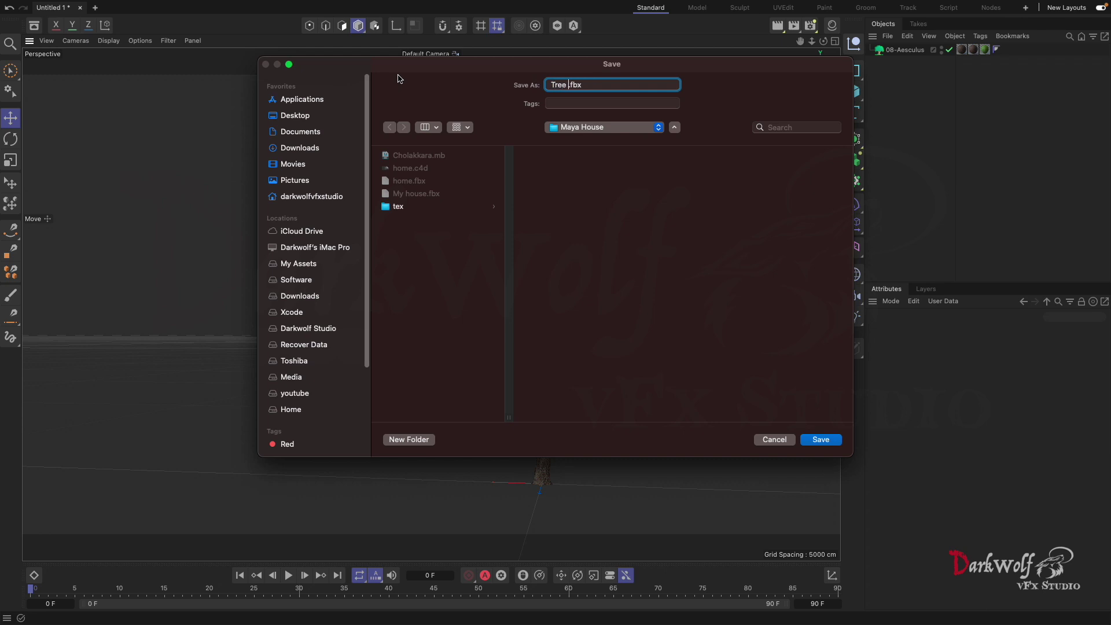
text(2)
click(578, 128)
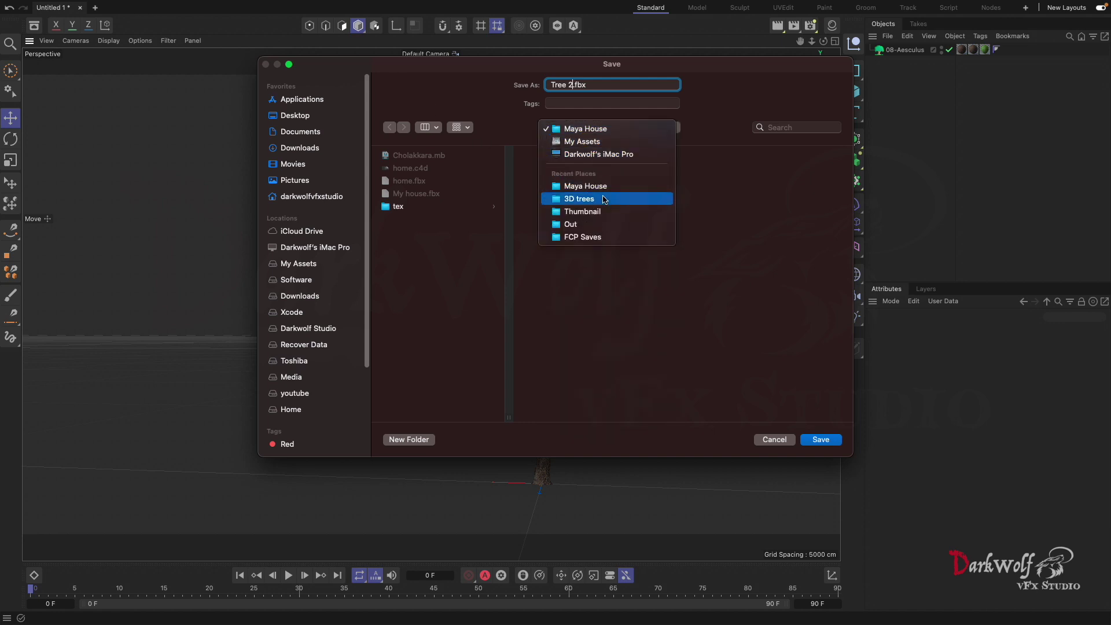
click(603, 199)
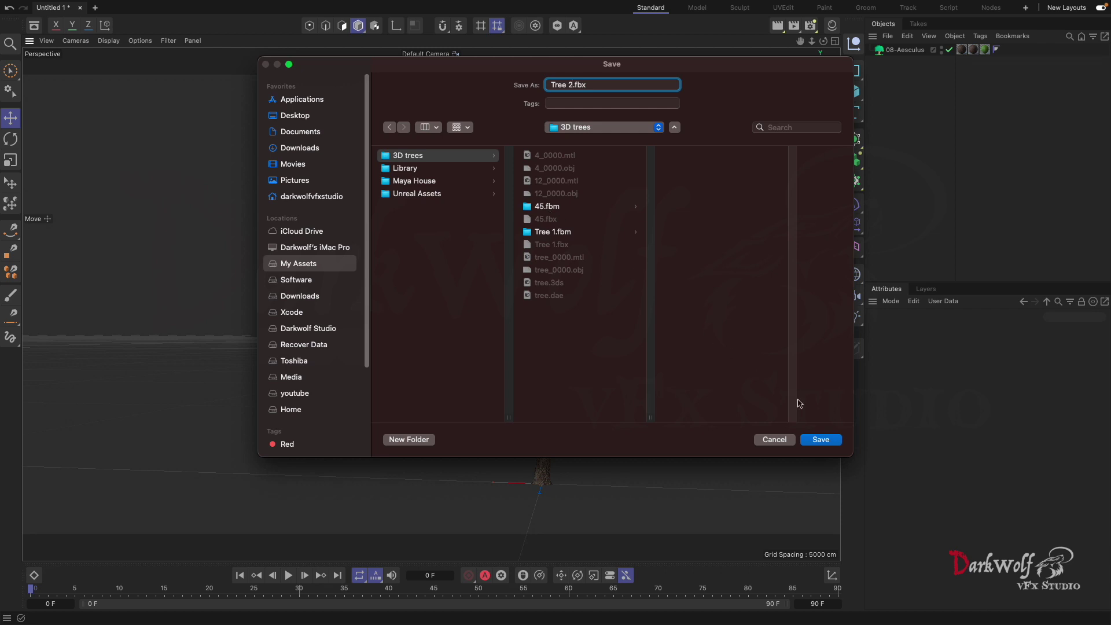
click(811, 439)
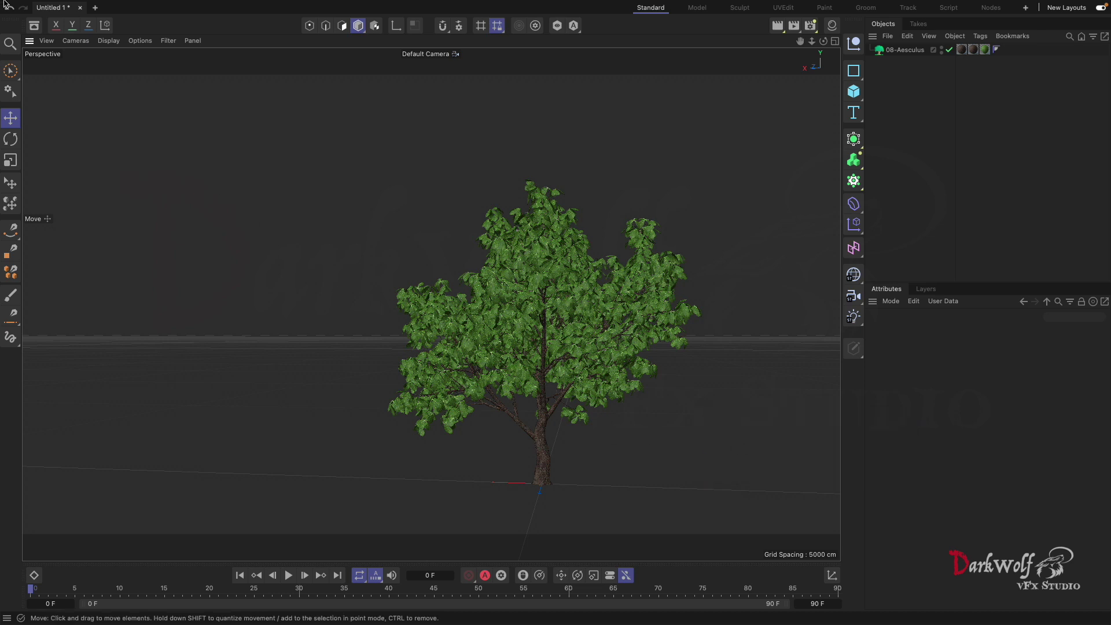
Step: Close the tree project, saving it as tree 2.c4d
mouse_move(5, 5)
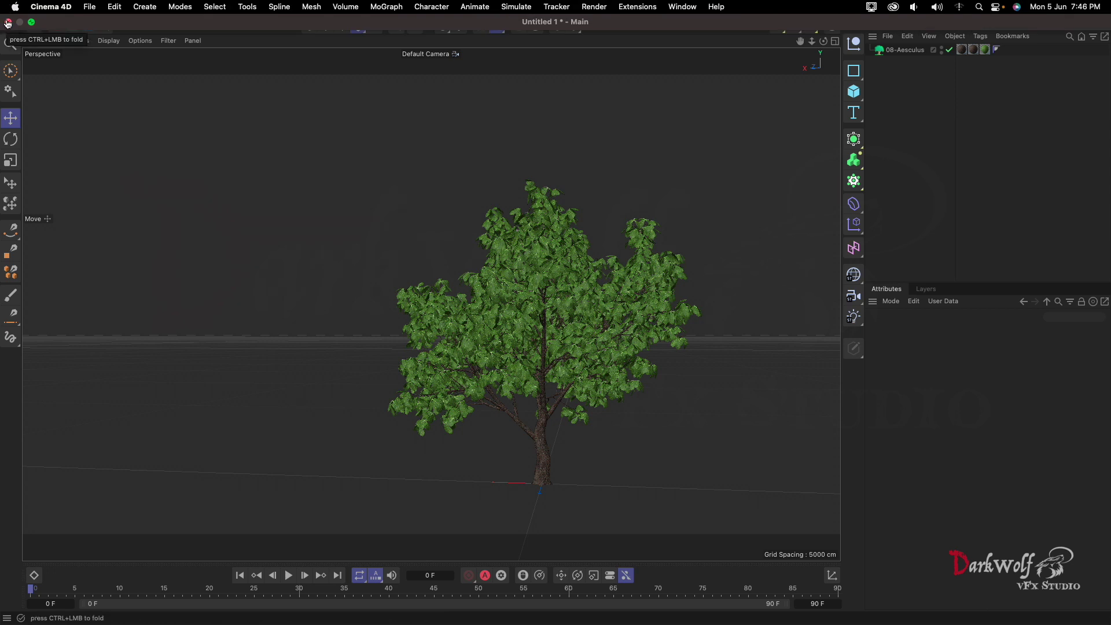
click(6, 23)
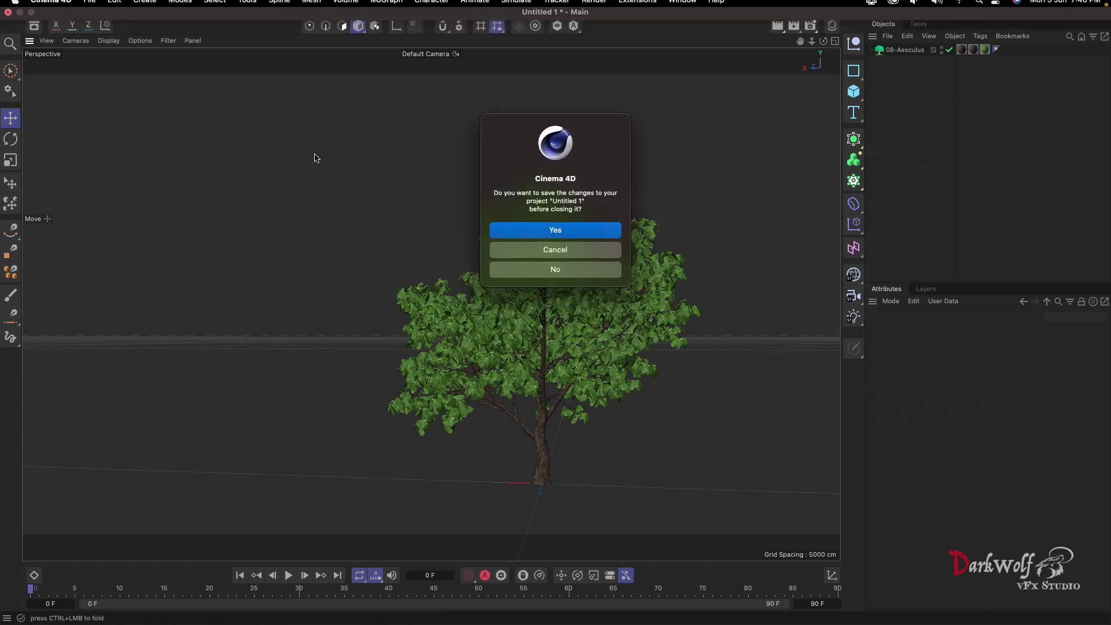
click(573, 234)
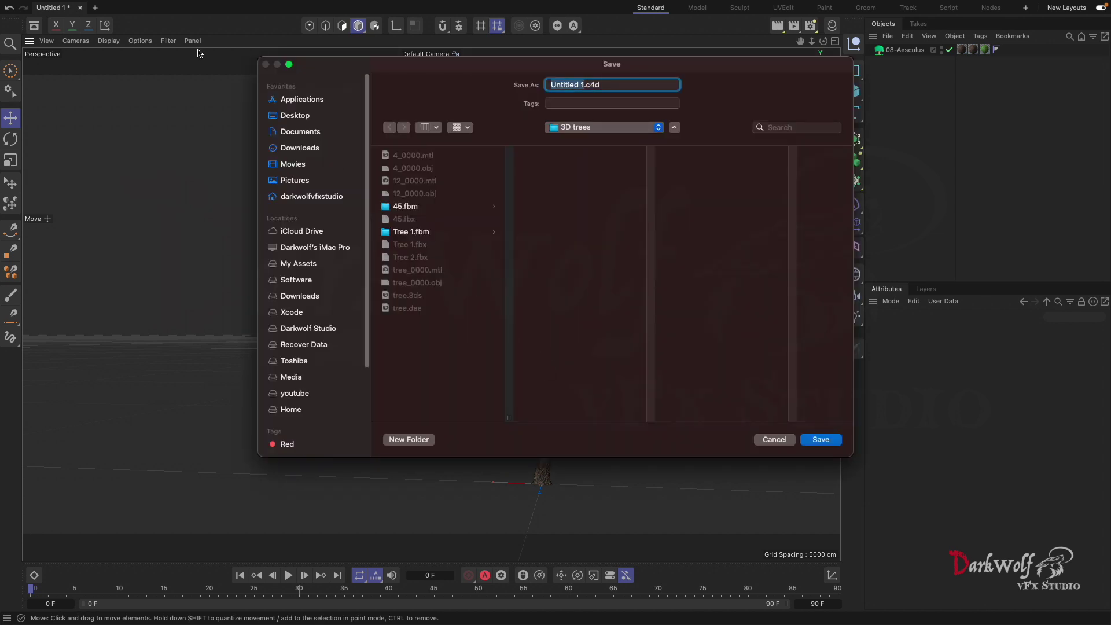
text(tree 2)
key(Return)
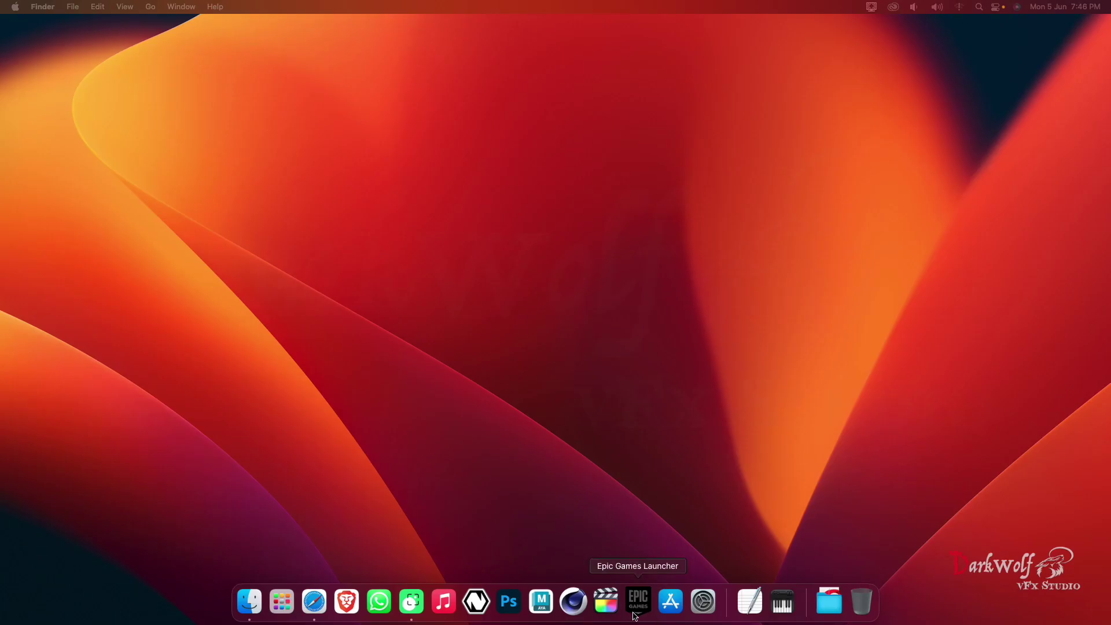
Step: Launch Unreal Editor, then open the tutorial website bookmark in Safari and maximize the window
click(635, 616)
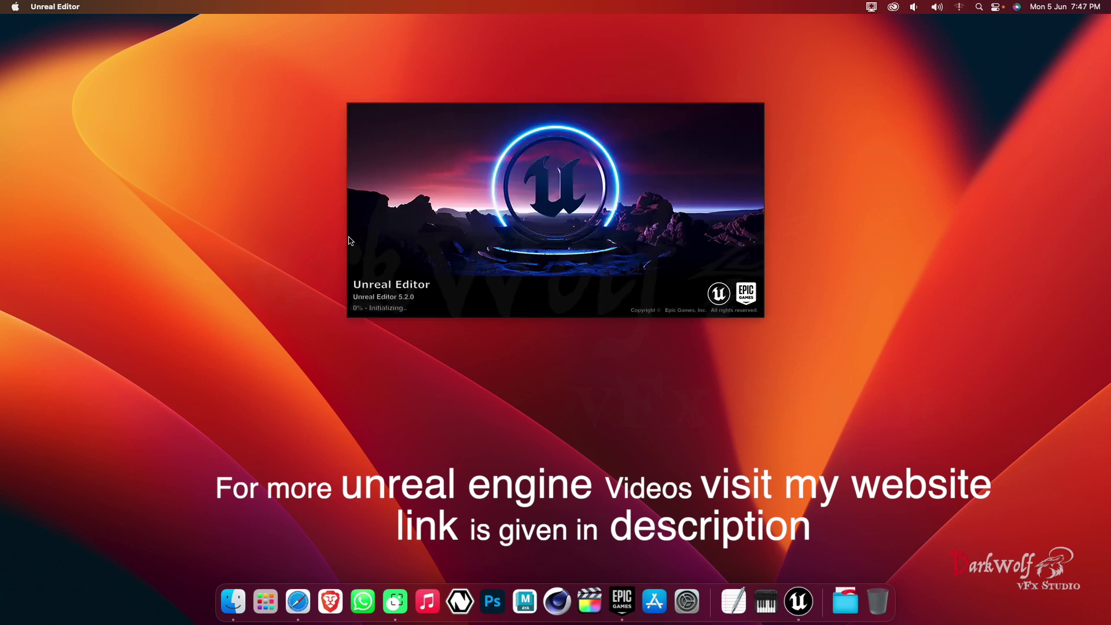
click(300, 613)
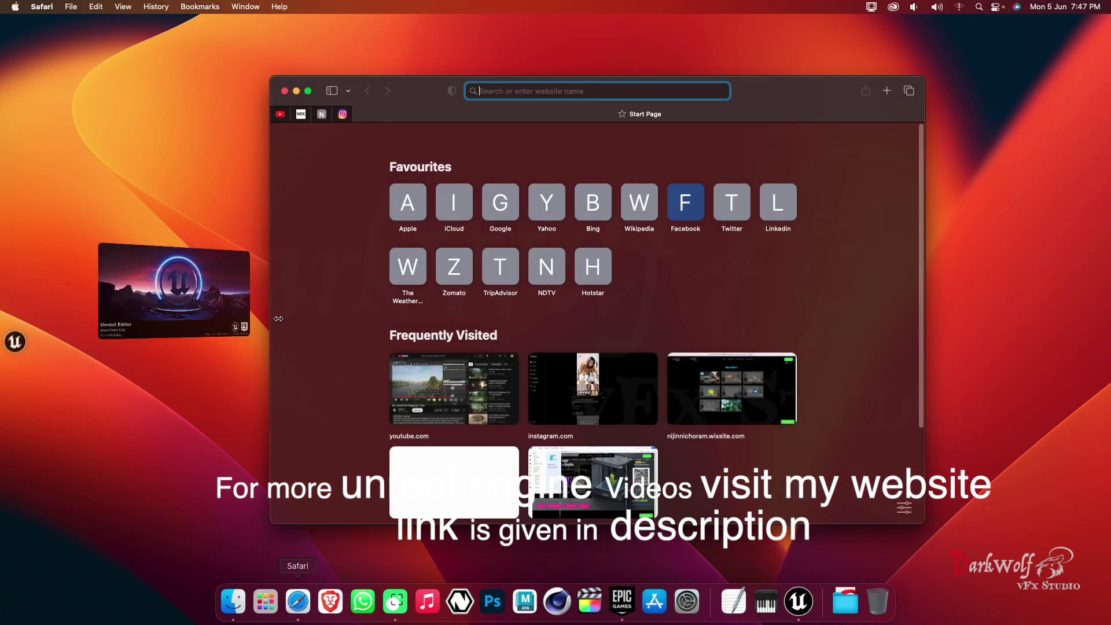
click(322, 114)
click(308, 91)
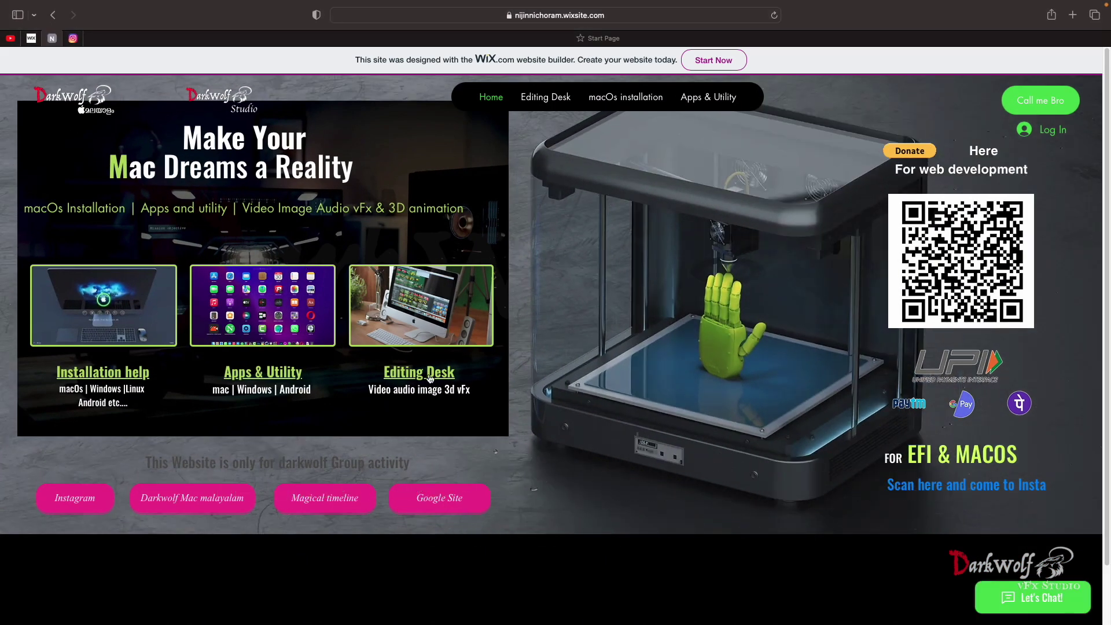
Step: Browse from the site's Editing Desk to its Unreal engine Projects video page
click(439, 316)
click(593, 406)
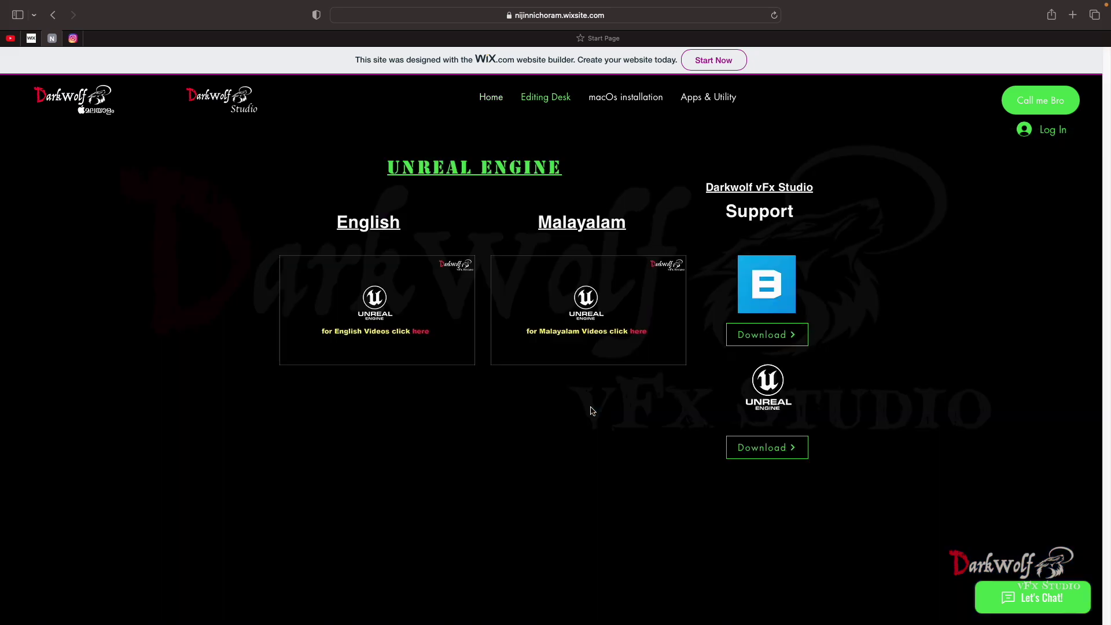
click(577, 329)
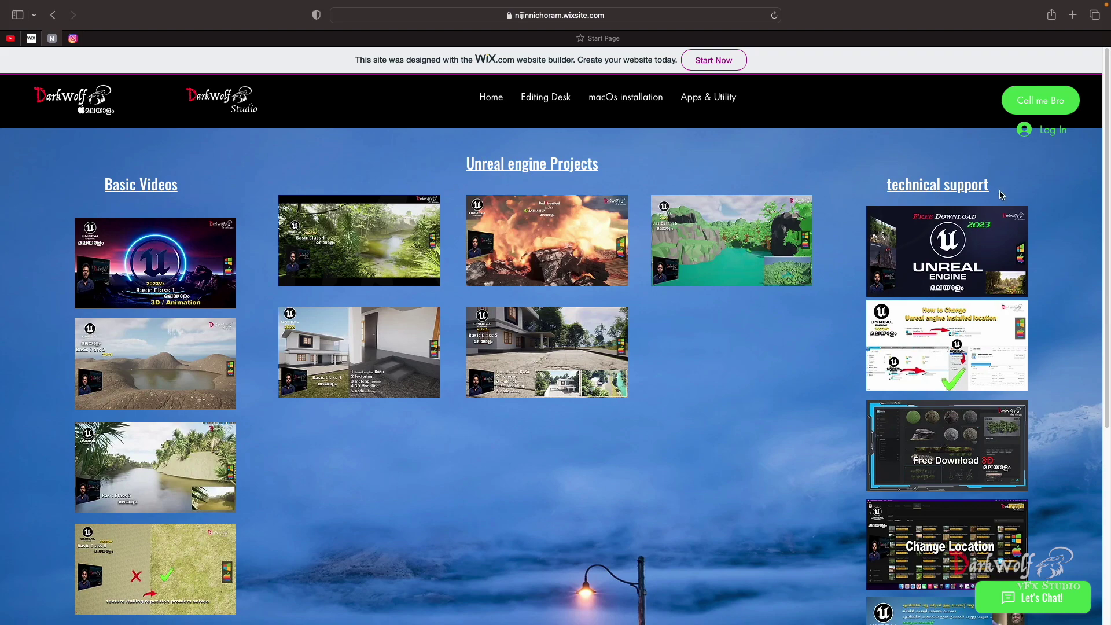
scroll(1002, 195, down, 5)
scroll(902, 378, up, 5)
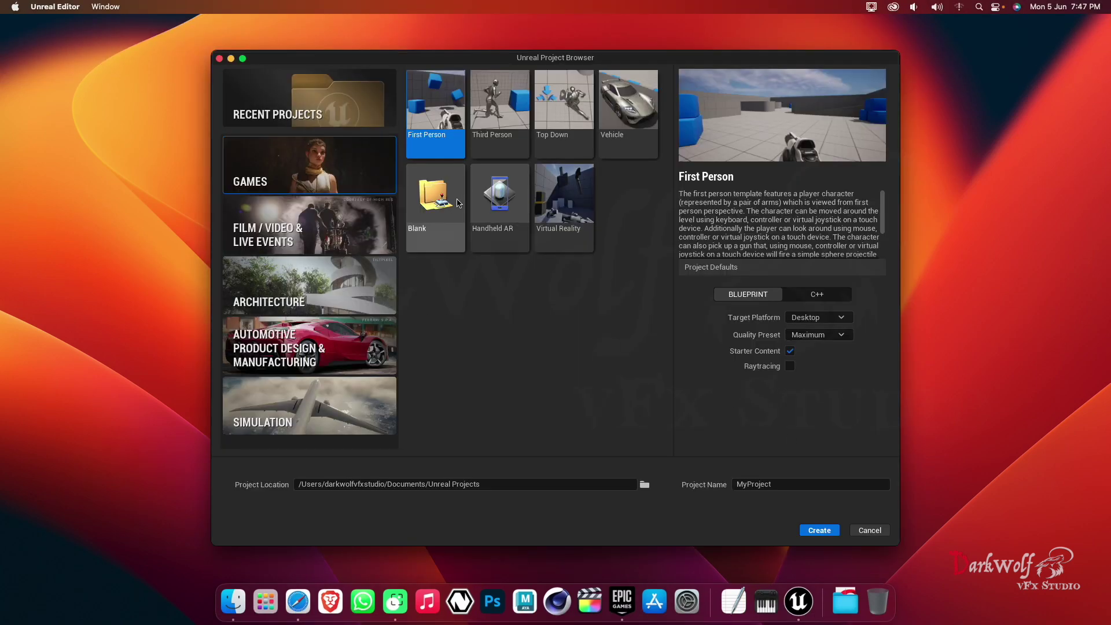
Step: Set up a Blank project named tree2 located in My Assets > 3D trees
click(448, 208)
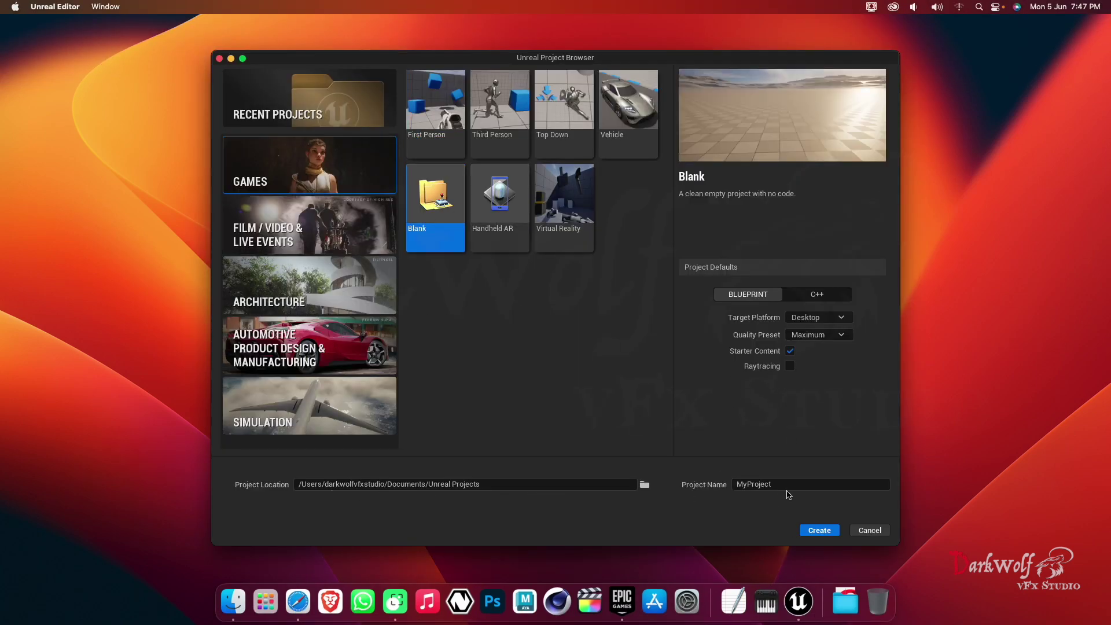
click(788, 490)
key(super+a)
text(tr)
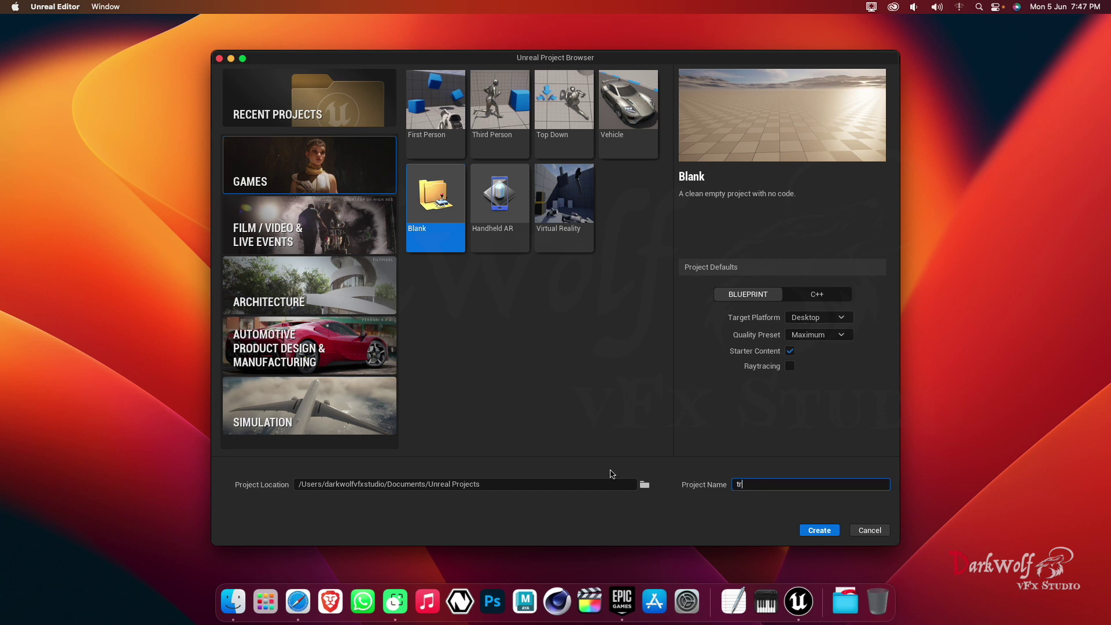
text(ee2)
click(645, 485)
scroll(368, 304, down, 1)
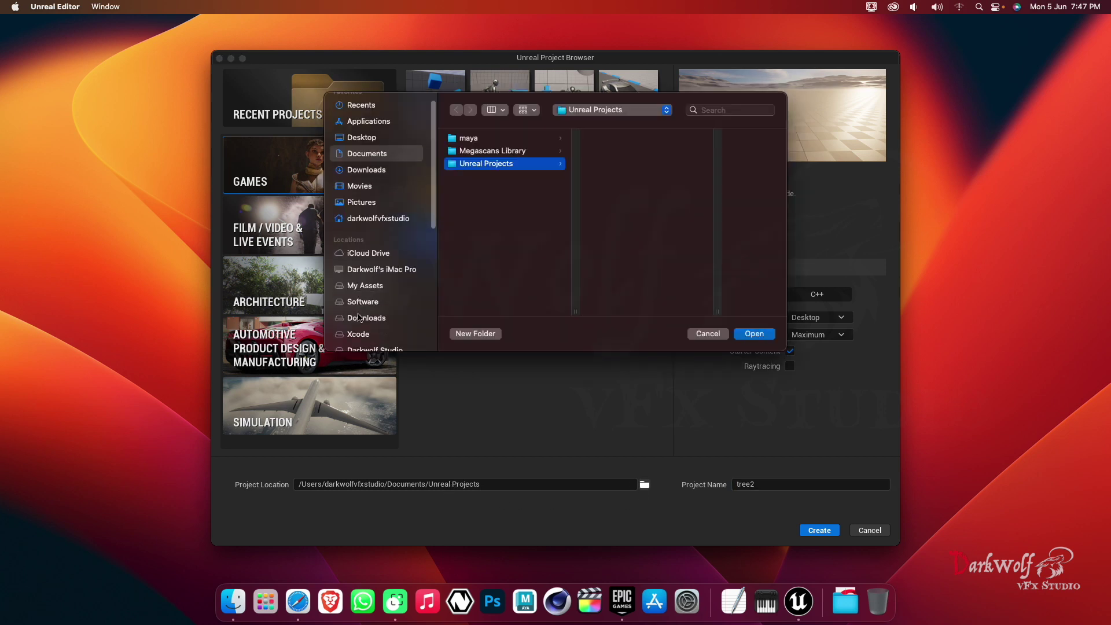
scroll(379, 323, down, 1)
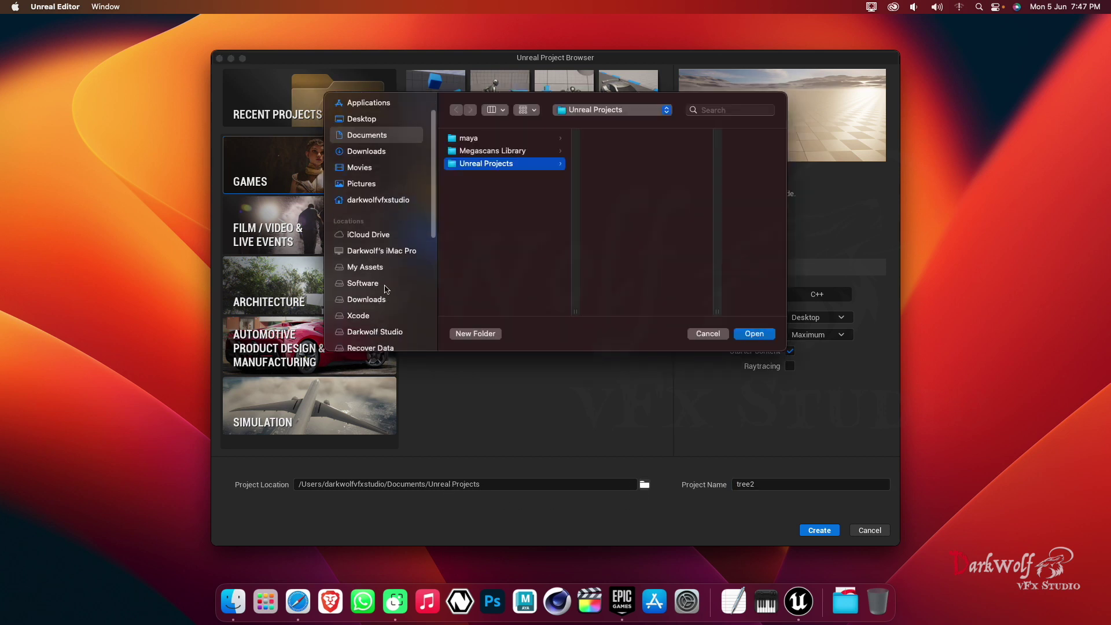
click(382, 270)
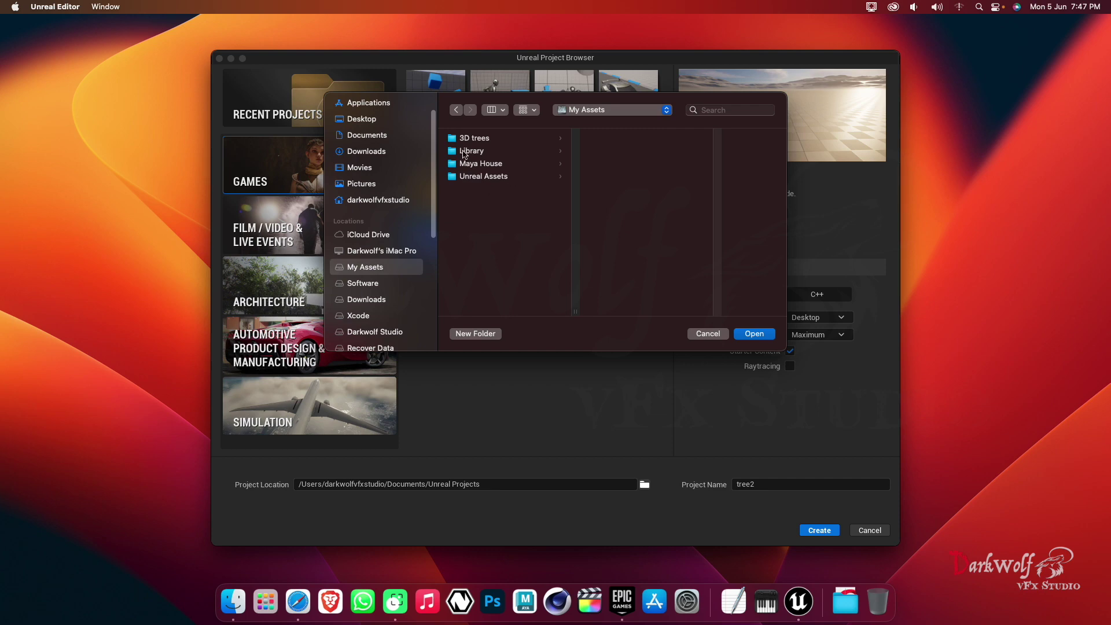
click(467, 140)
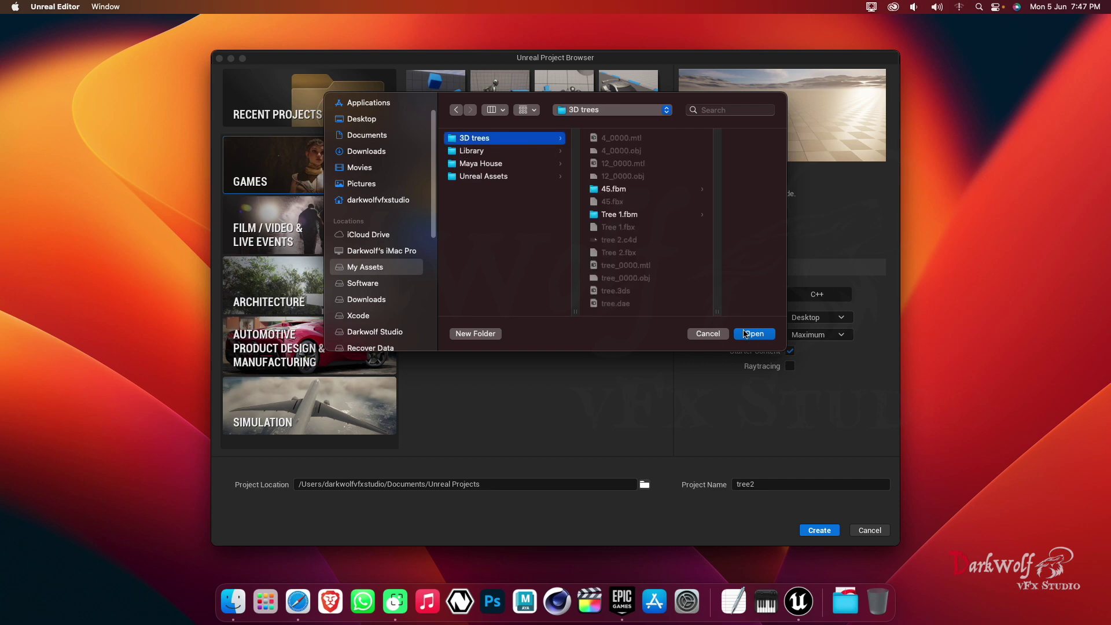
click(754, 336)
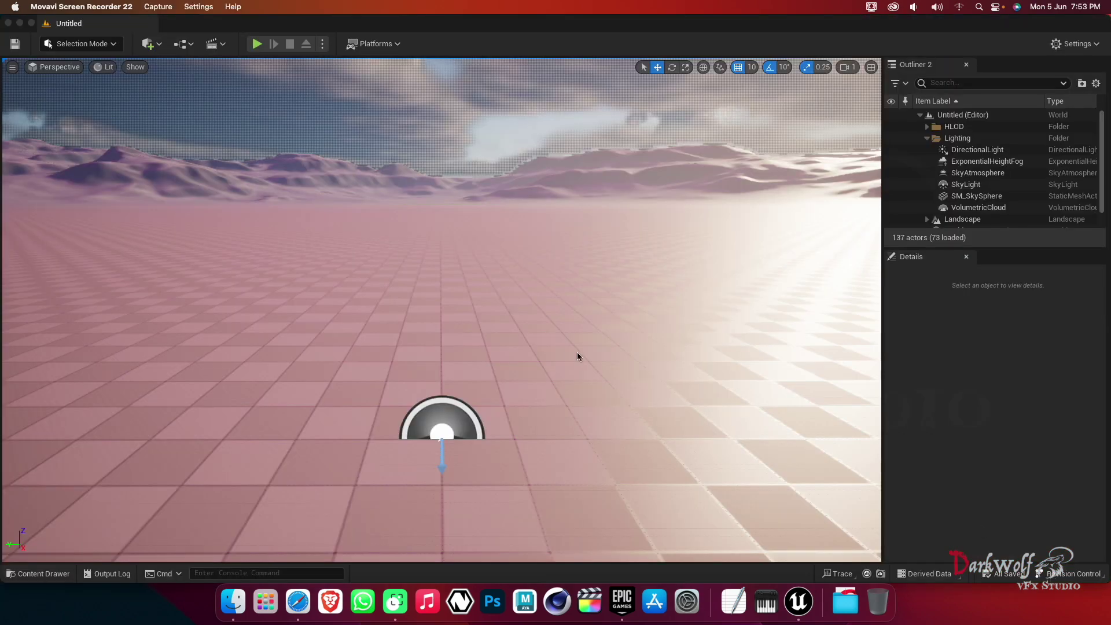
Step: Choose Tree 2.fbx from the 3D trees folder through File > Import Into Level
click(345, 399)
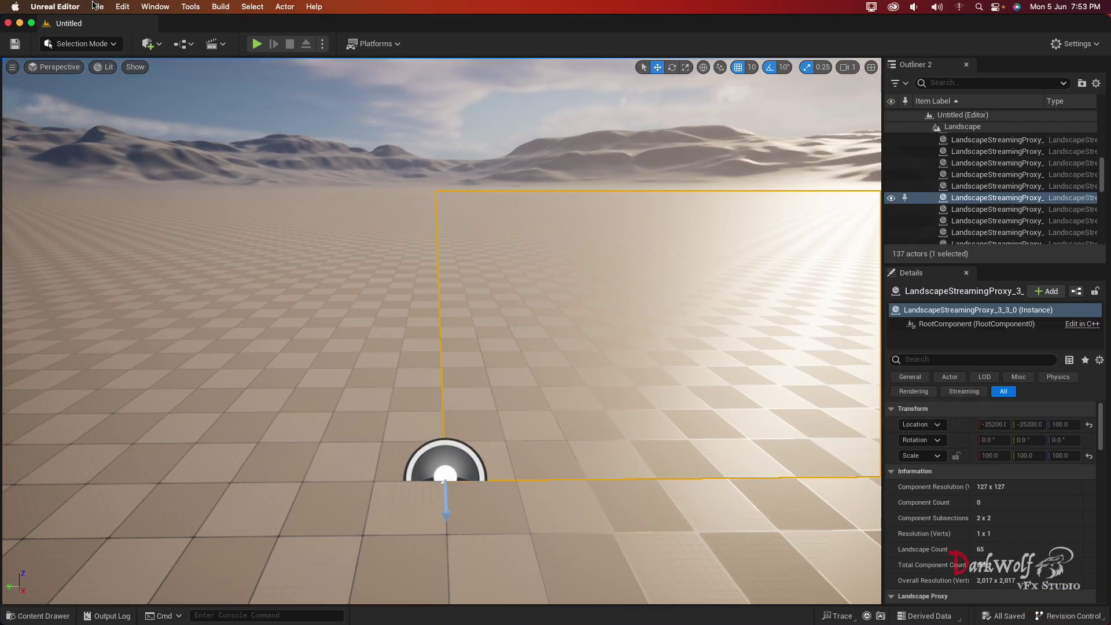
click(55, 6)
mouse_move(97, 6)
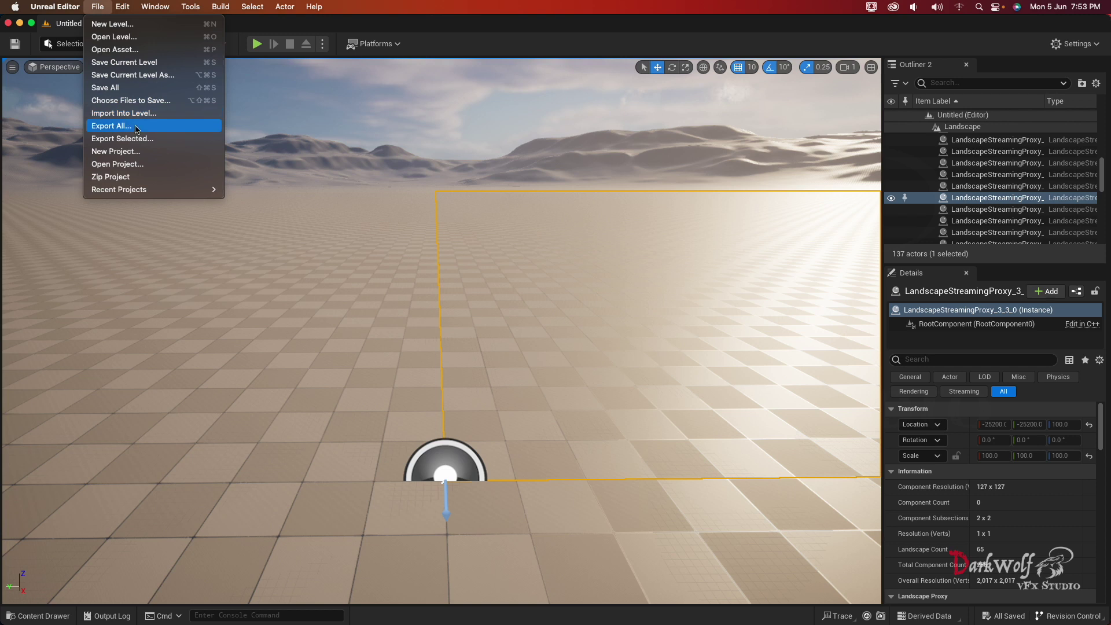
click(517, 319)
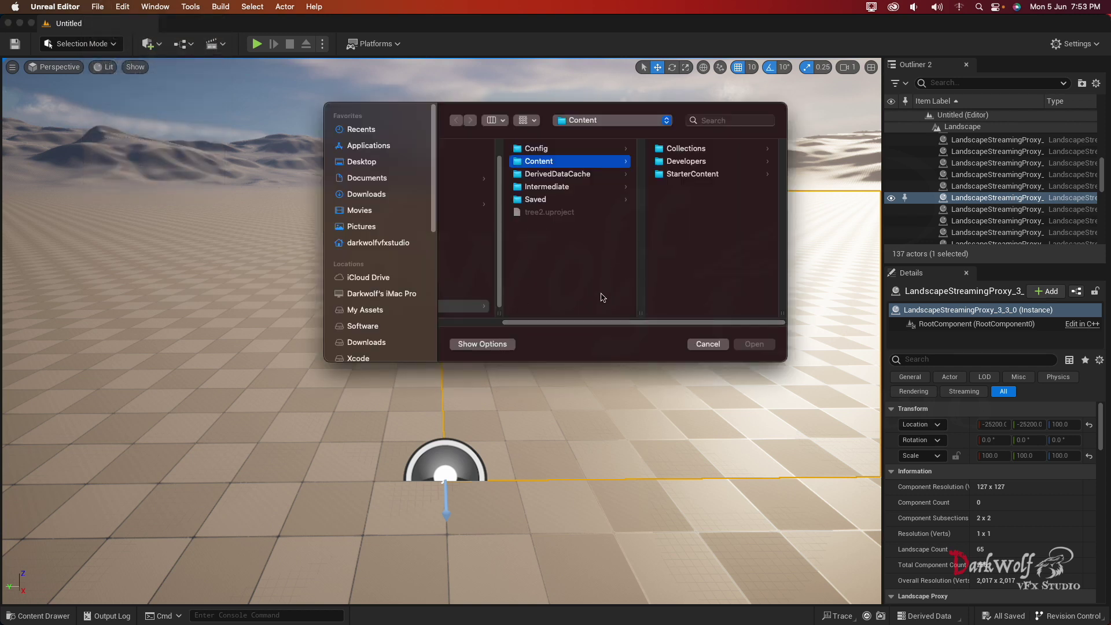
drag(605, 322, 458, 339)
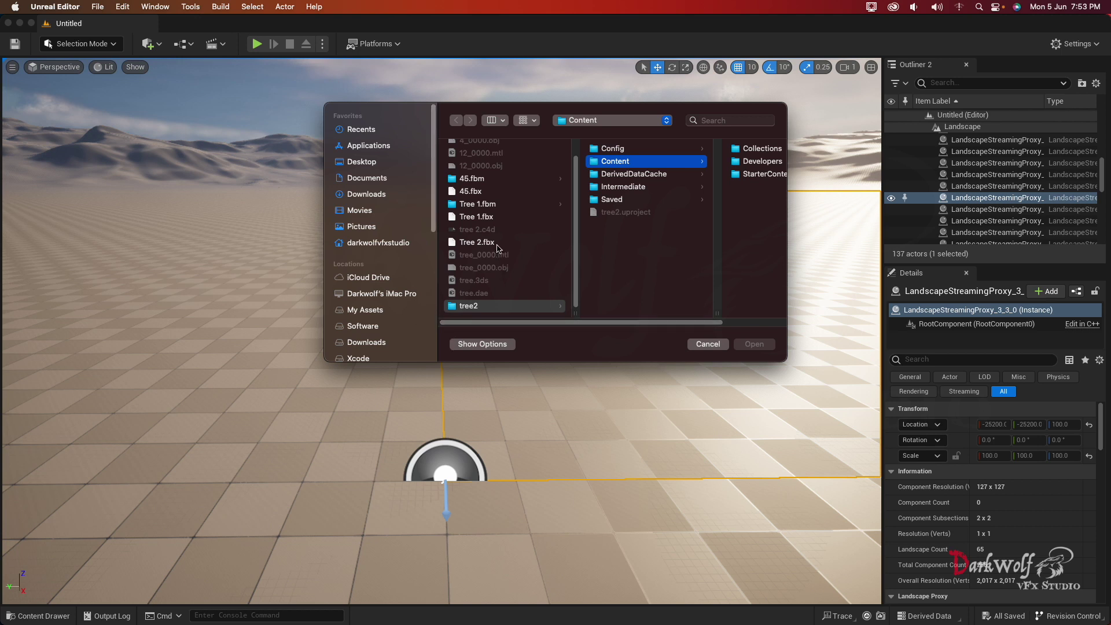
click(496, 243)
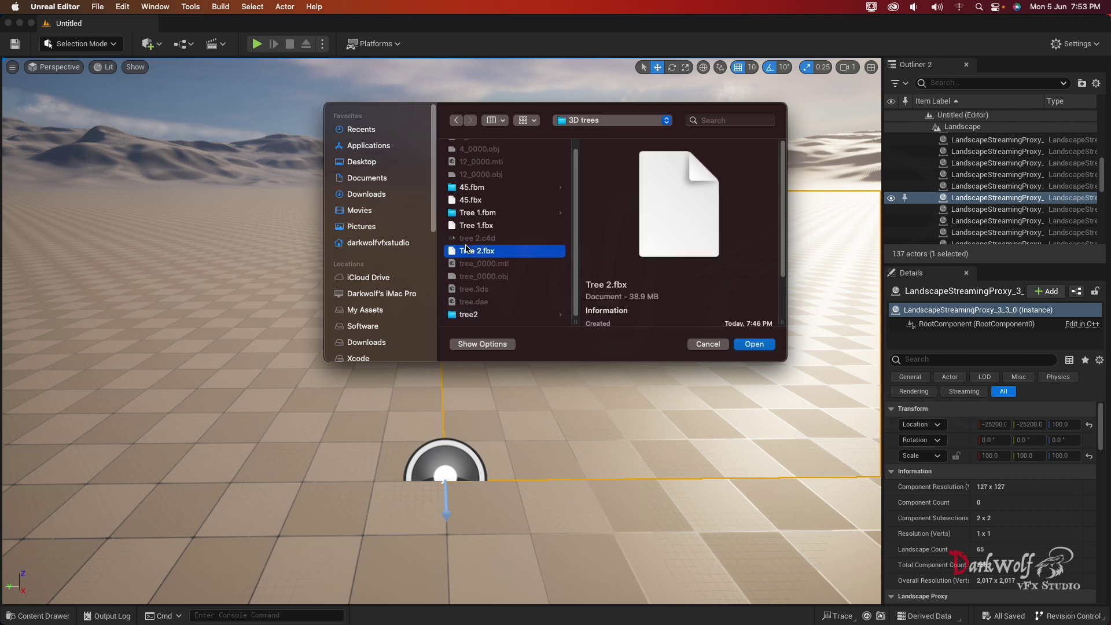
click(757, 346)
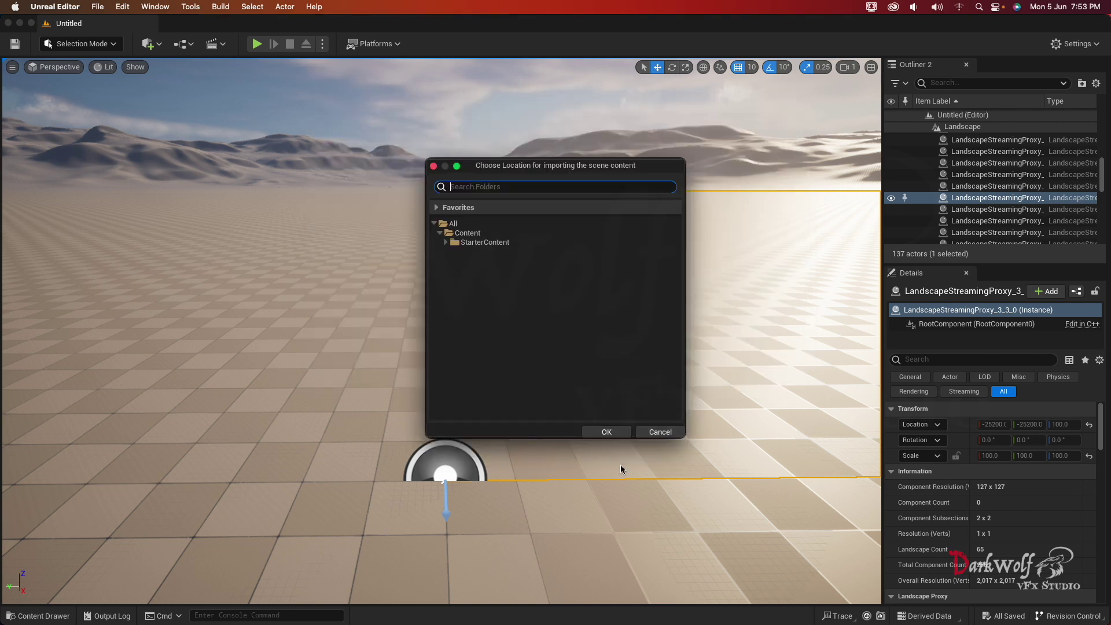
Step: Import the Tree 2 FBX scene into the StarterContent folder with default options
click(467, 234)
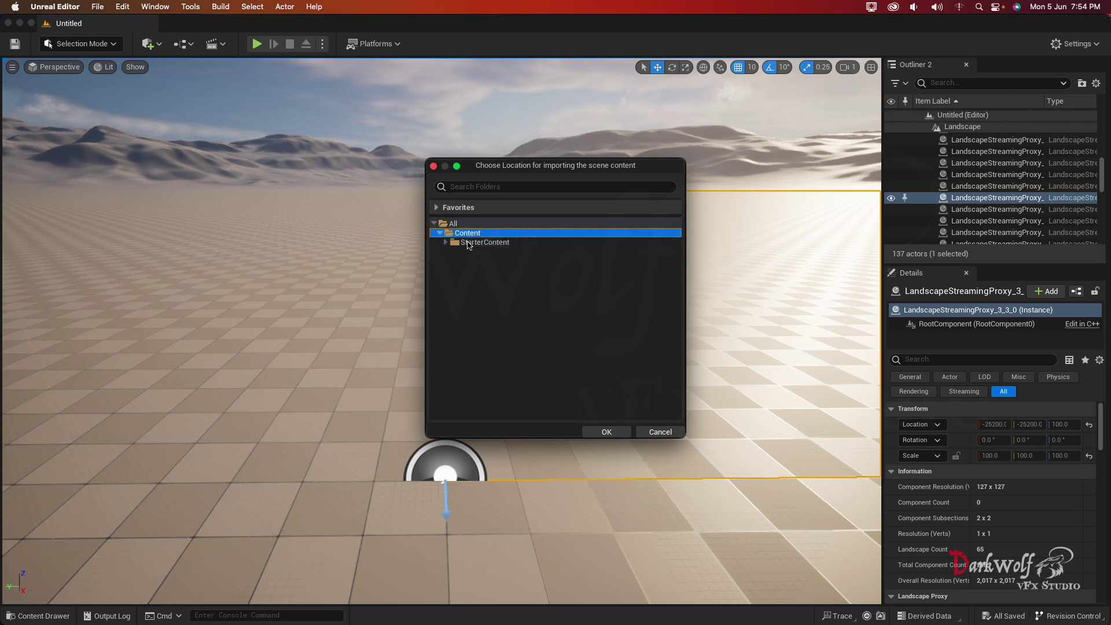
click(469, 244)
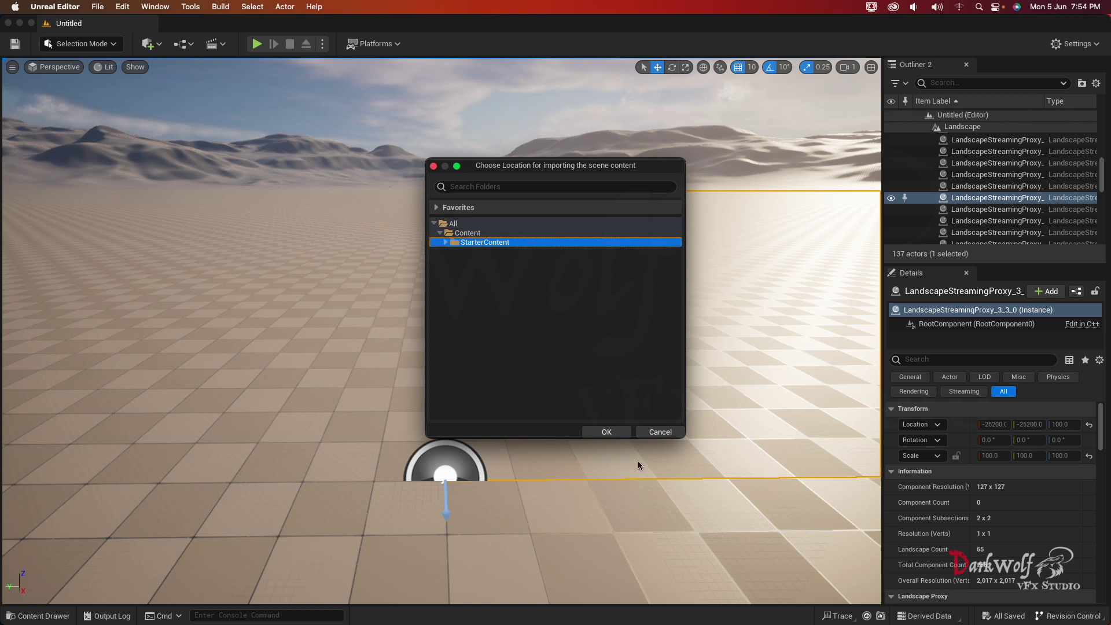
click(615, 434)
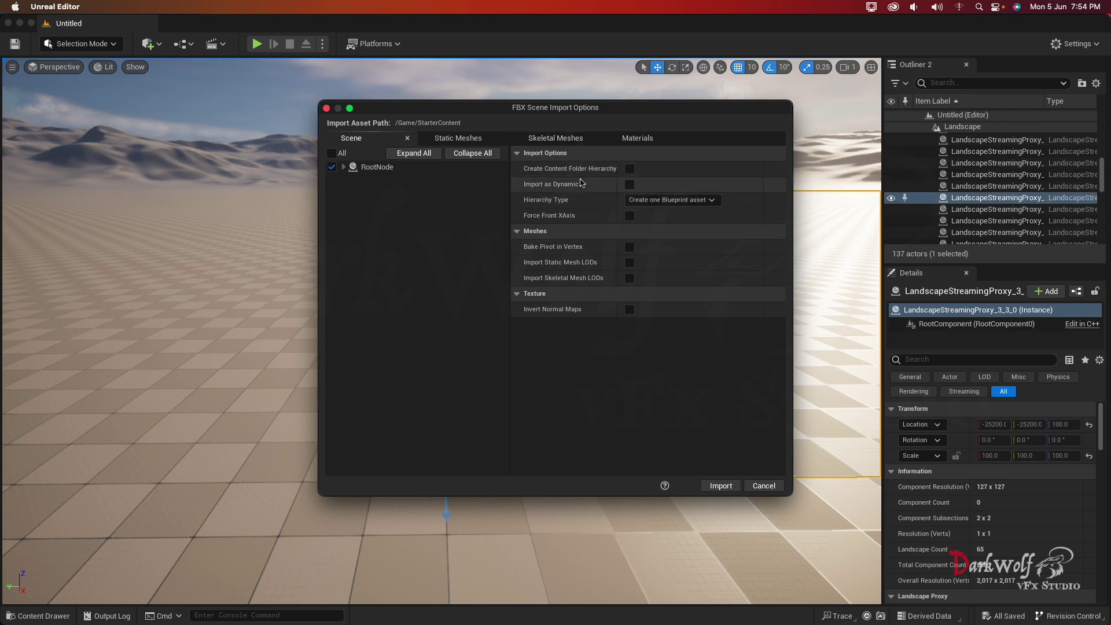
click(729, 487)
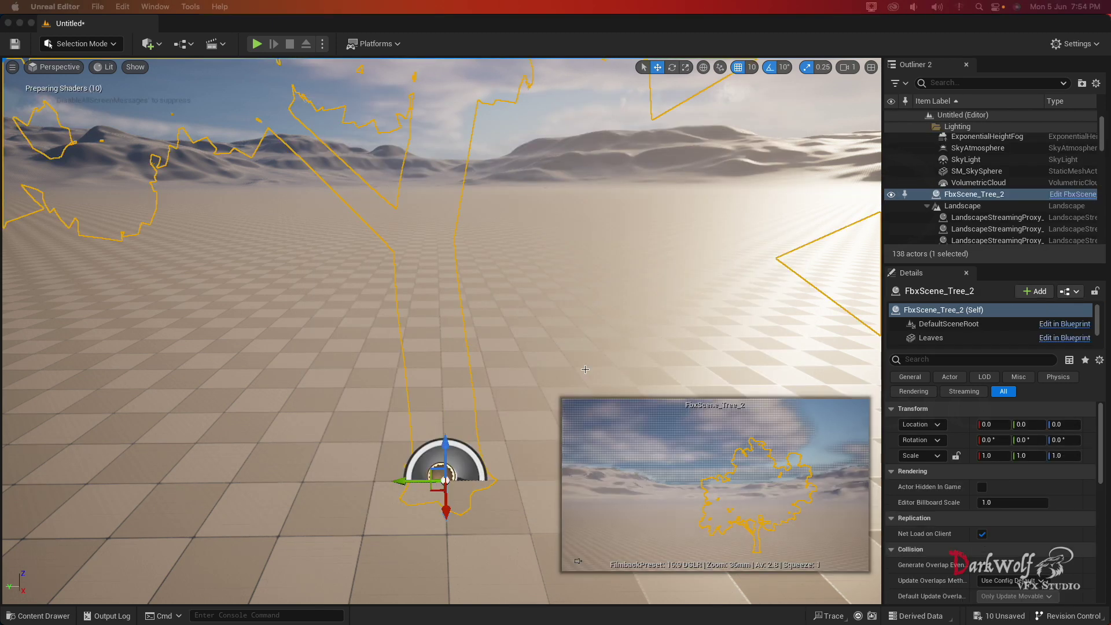
Step: Orbit around the imported tree and open the FbxScene_Tree_2 Blueprint with Ctrl+E
scroll(397, 287, down, 3)
scroll(397, 287, down, 3)
scroll(397, 287, down, 3)
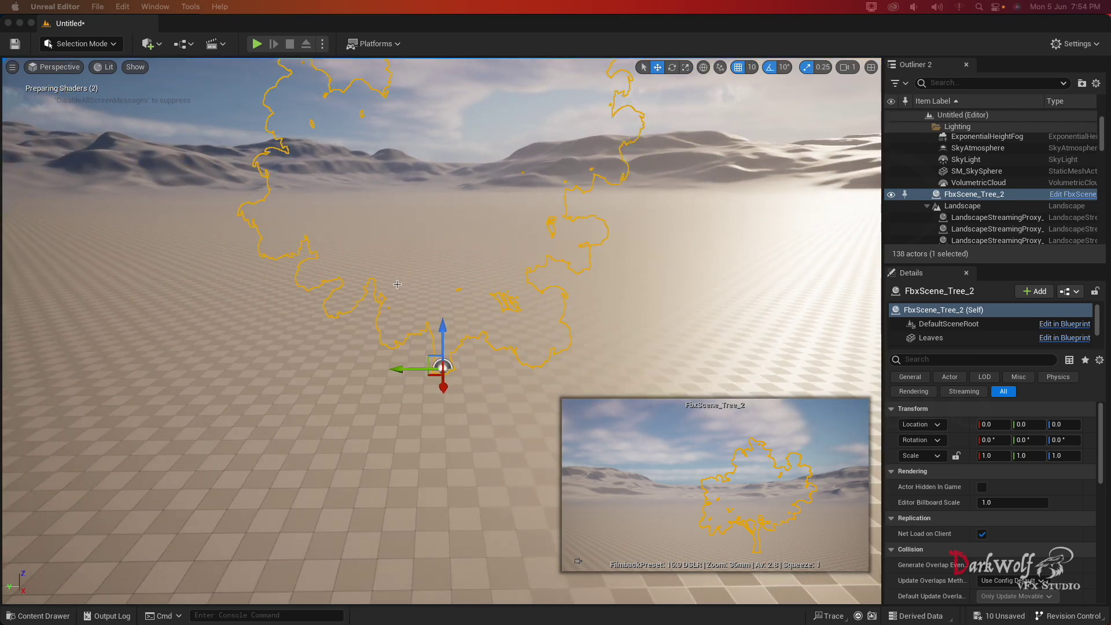
scroll(397, 287, down, 3)
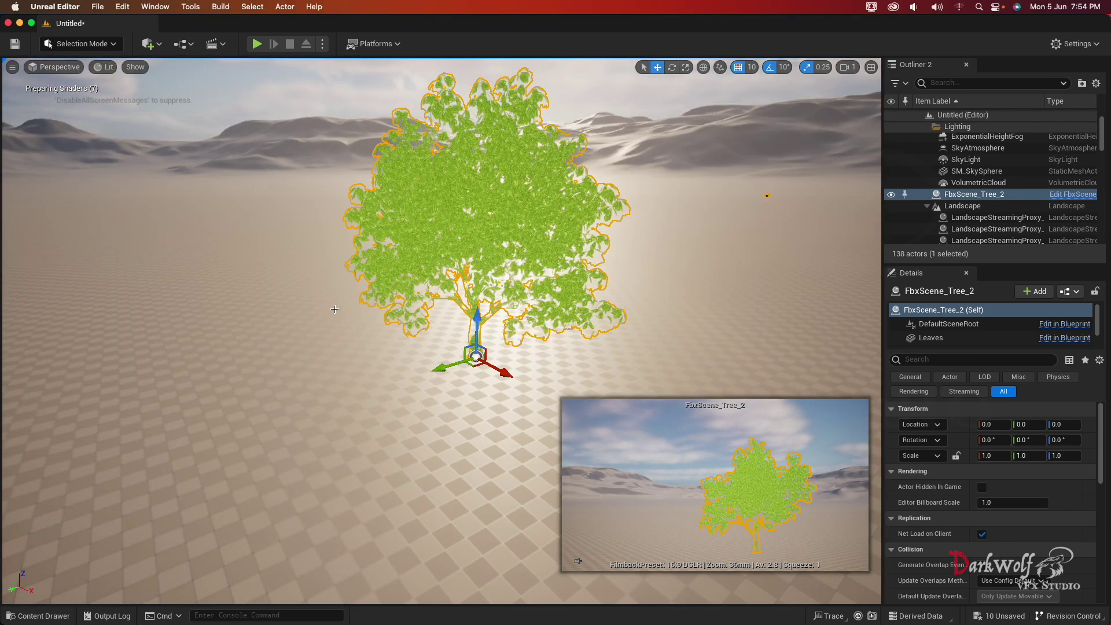
alt+drag(440, 290, 700, 289)
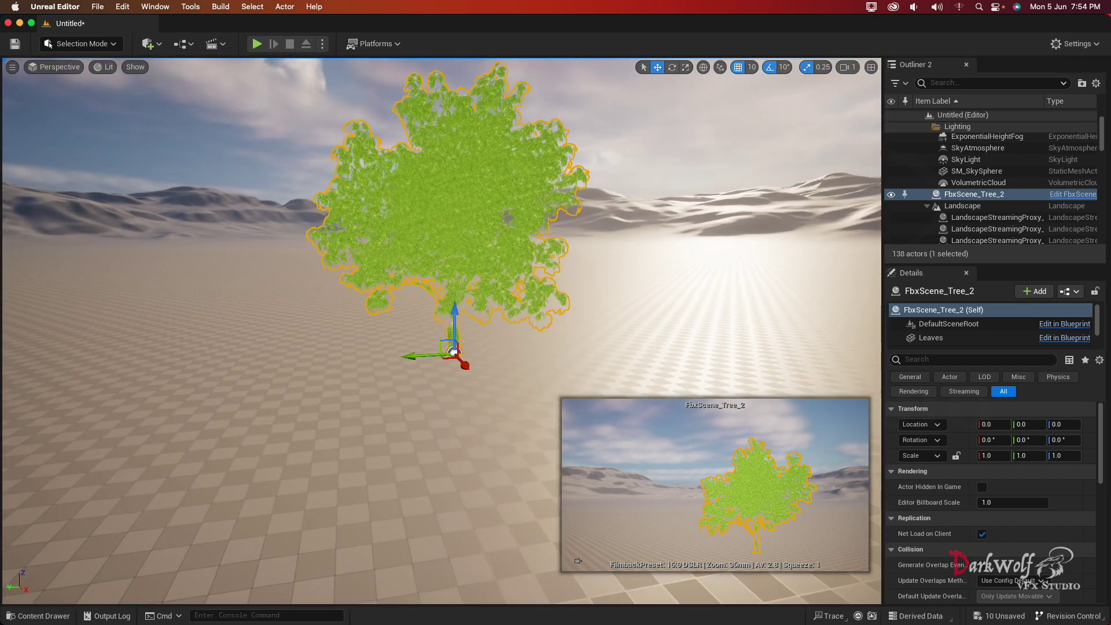
key(ctrl+e)
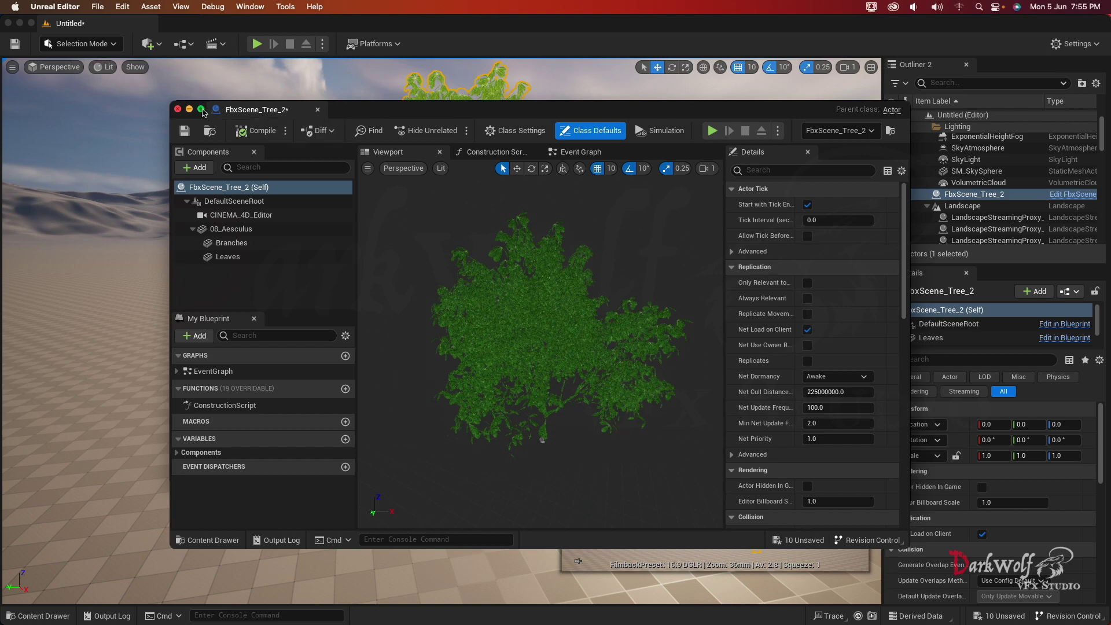
Step: Maximize the Blueprint editor and select the 08_Aesculus trunk component
click(202, 109)
drag(419, 382, 463, 382)
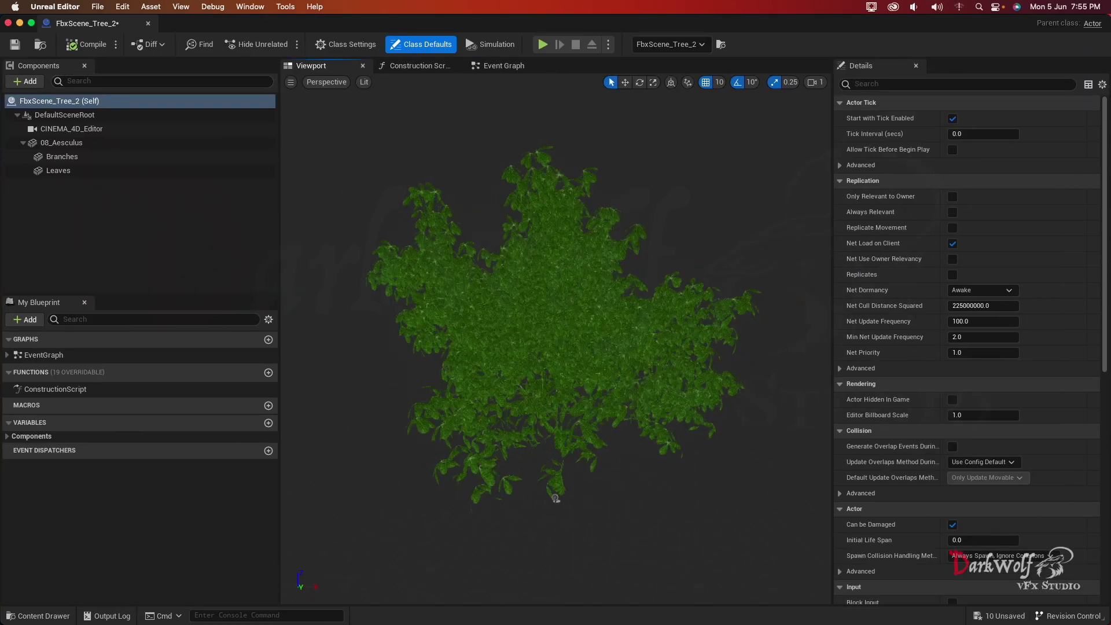
drag(533, 538, 545, 539)
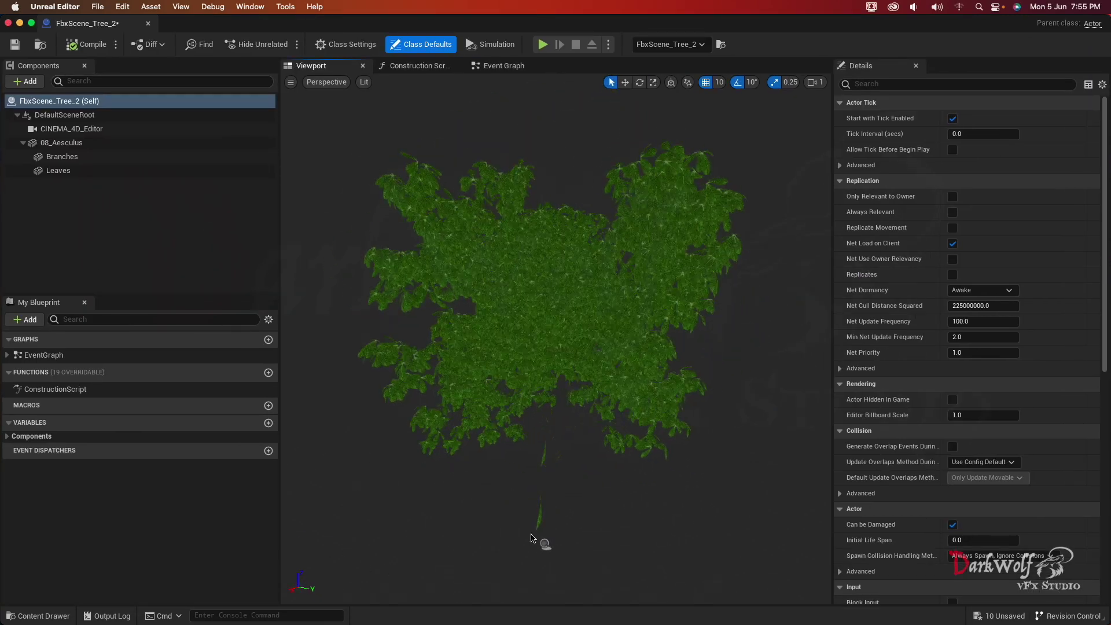
click(547, 516)
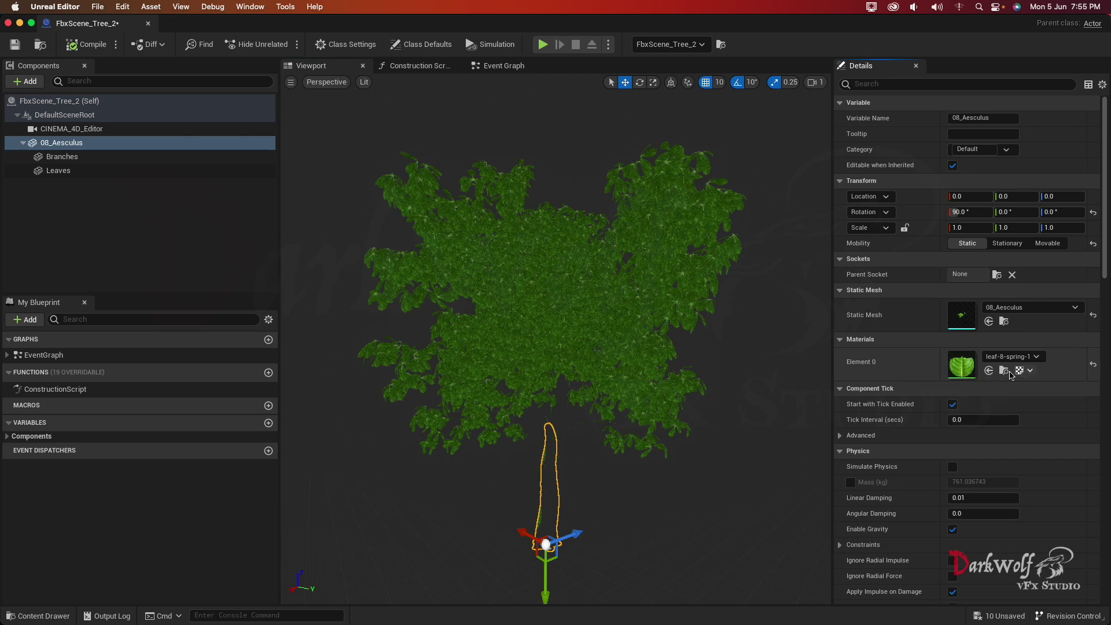
click(1007, 375)
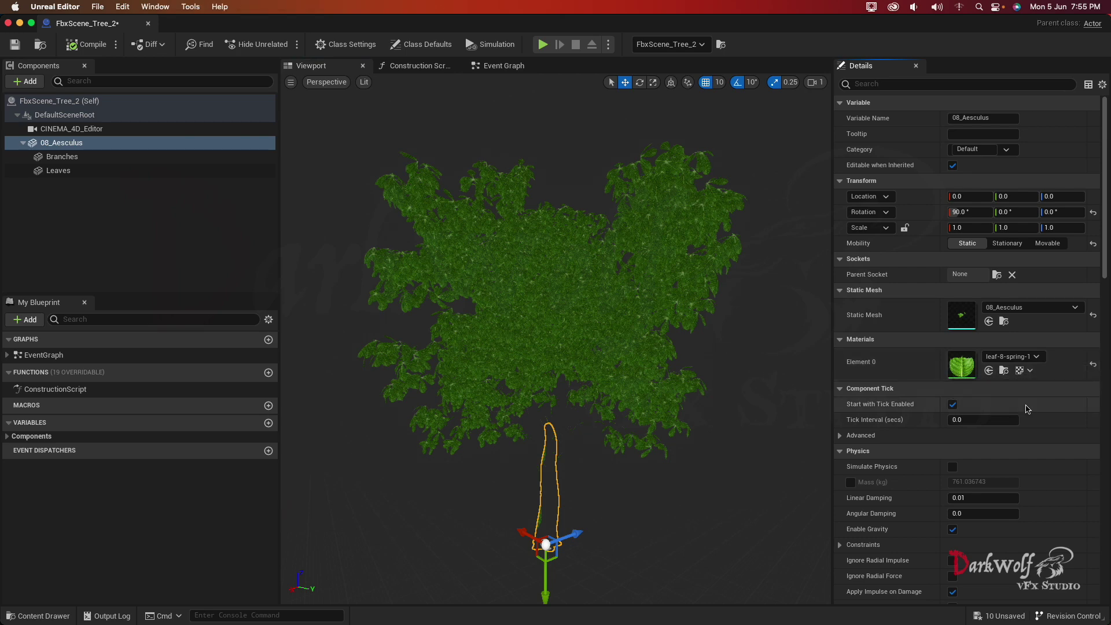
Step: Set the trunk's Element 0 material to M_Metal_Rust
click(1020, 357)
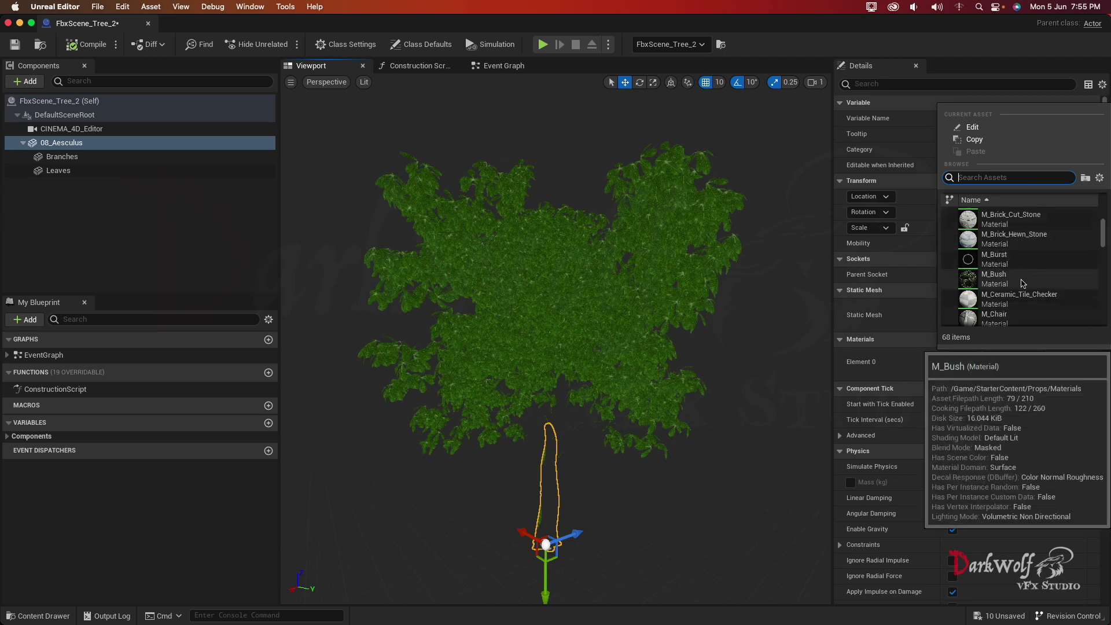
scroll(1022, 283, down, 3)
scroll(1022, 283, down, 1)
scroll(1022, 283, down, 1)
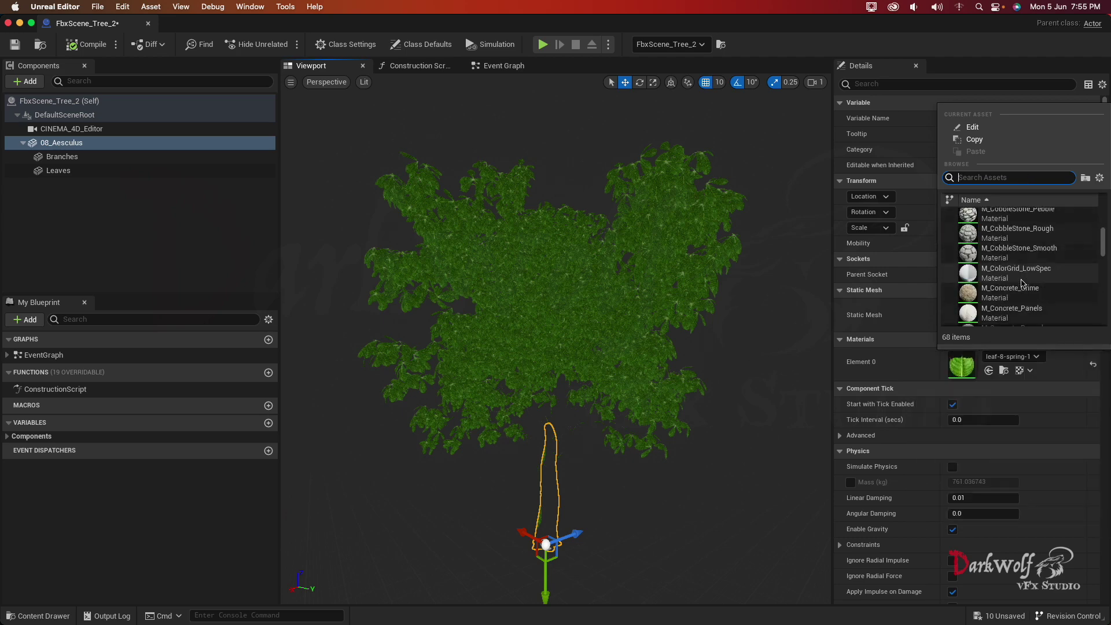
scroll(1021, 283, down, 1)
scroll(1022, 283, down, 1)
scroll(1022, 283, down, 2)
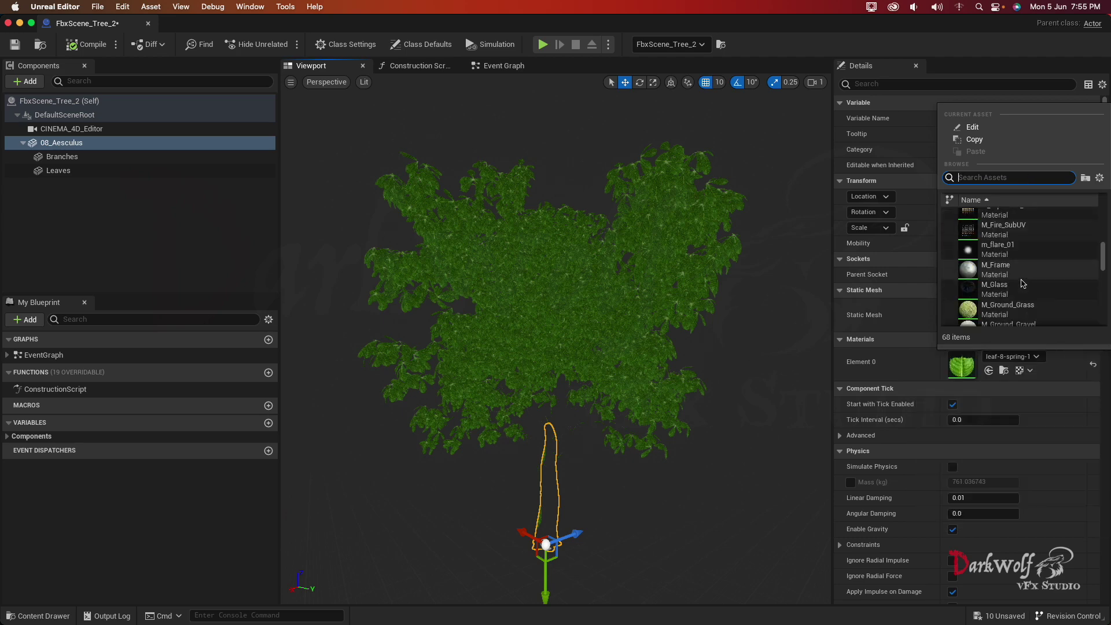
scroll(1022, 283, down, 1)
scroll(1023, 283, down, 1)
scroll(1023, 284, down, 1)
scroll(1022, 283, down, 1)
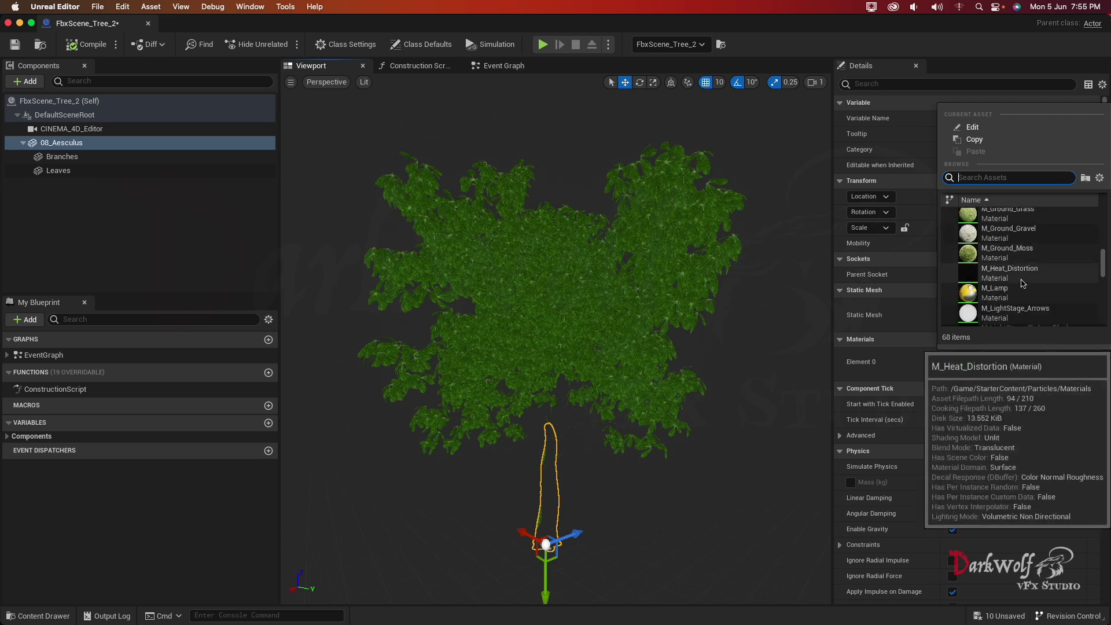
scroll(1023, 283, down, 2)
scroll(1023, 283, down, 1)
scroll(1022, 283, down, 1)
scroll(1022, 283, down, 1)
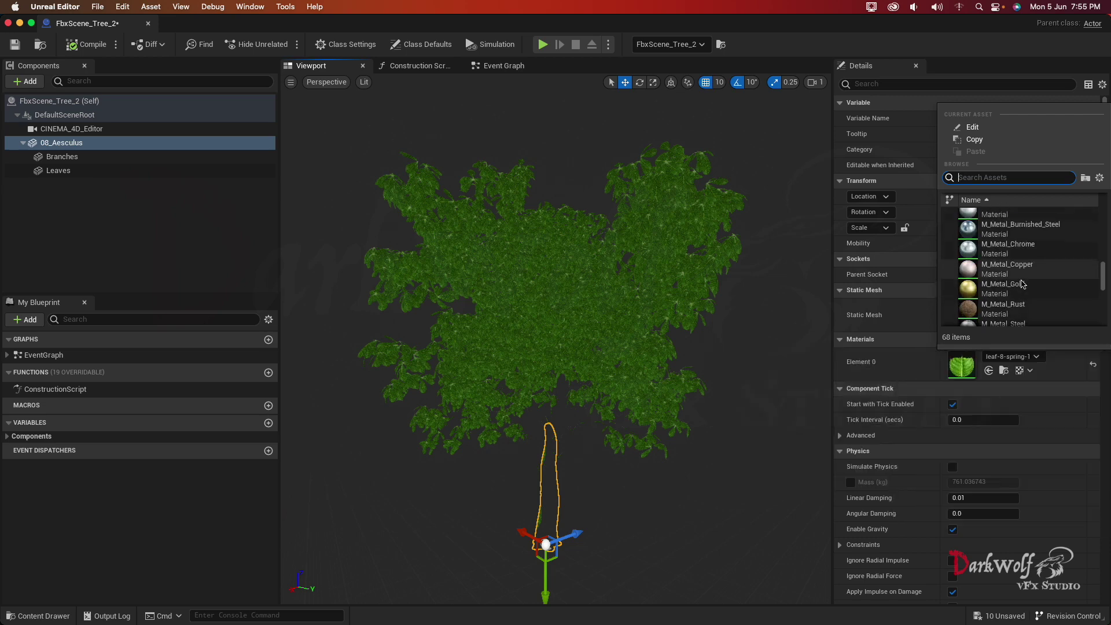
scroll(1022, 283, down, 1)
click(1023, 283)
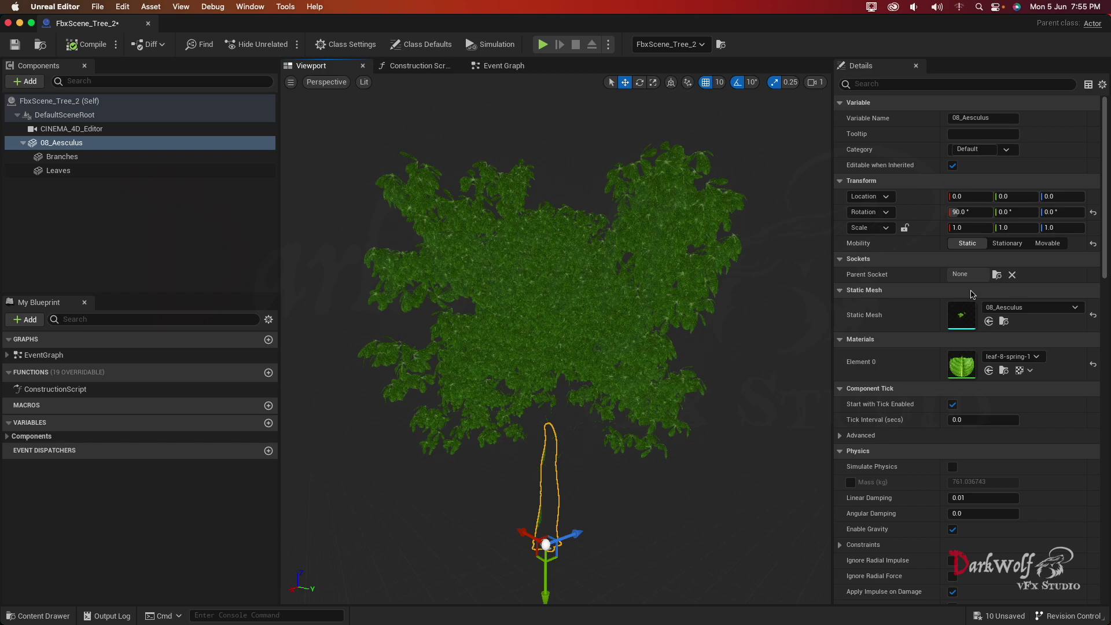
Step: Give the Branches component the M_Wood_Floor_Walnut_Polished material
scroll(512, 528, up, 3)
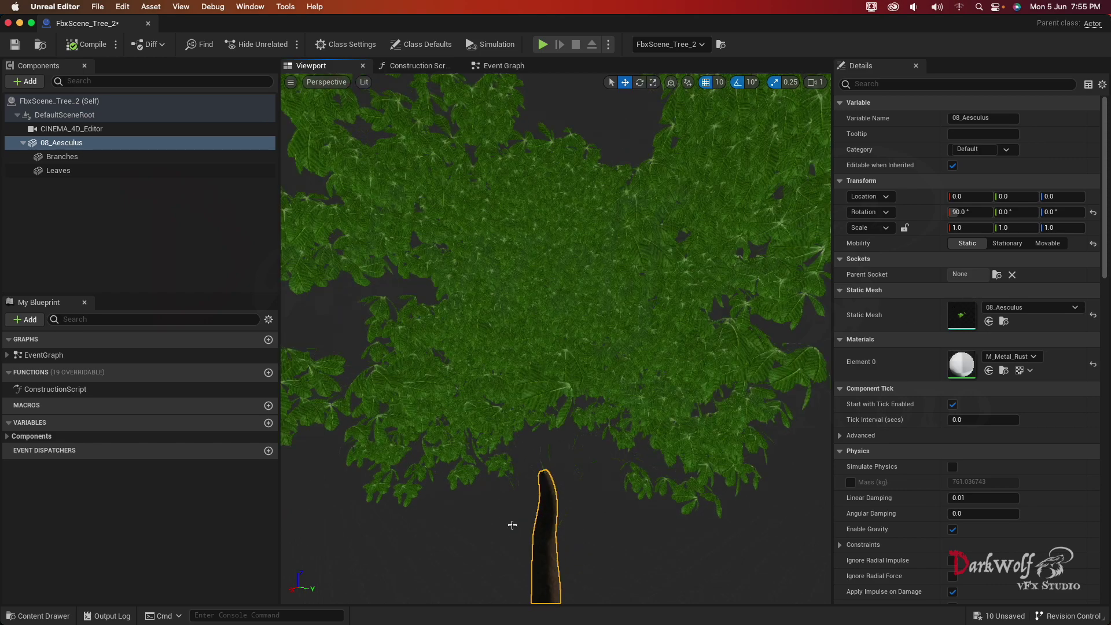
scroll(512, 525, up, 4)
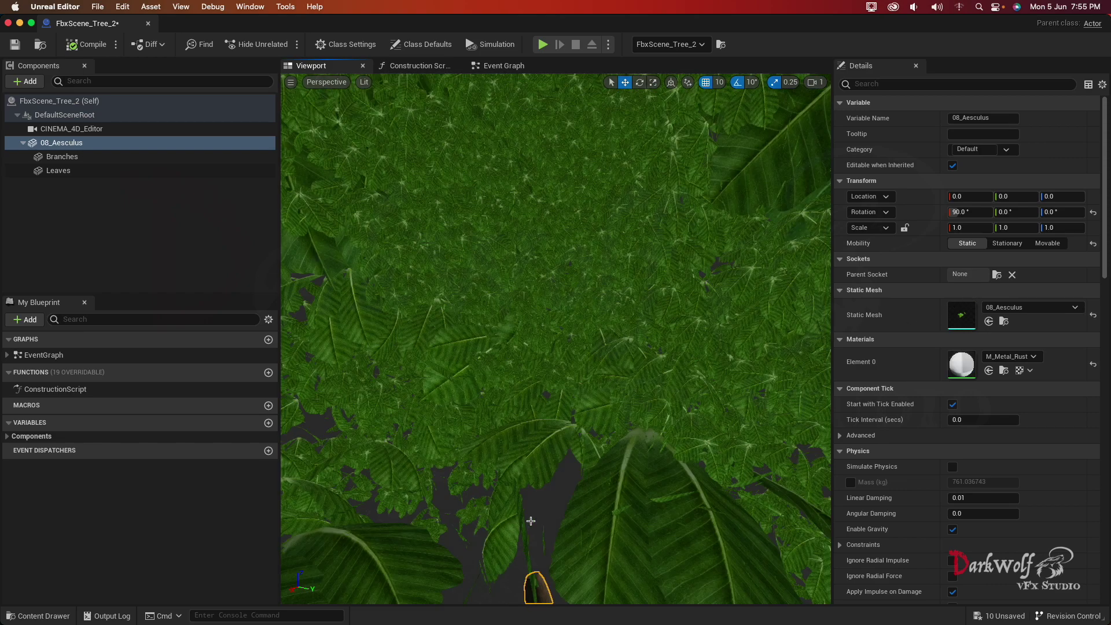
scroll(531, 521, down, 2)
scroll(531, 521, down, 2)
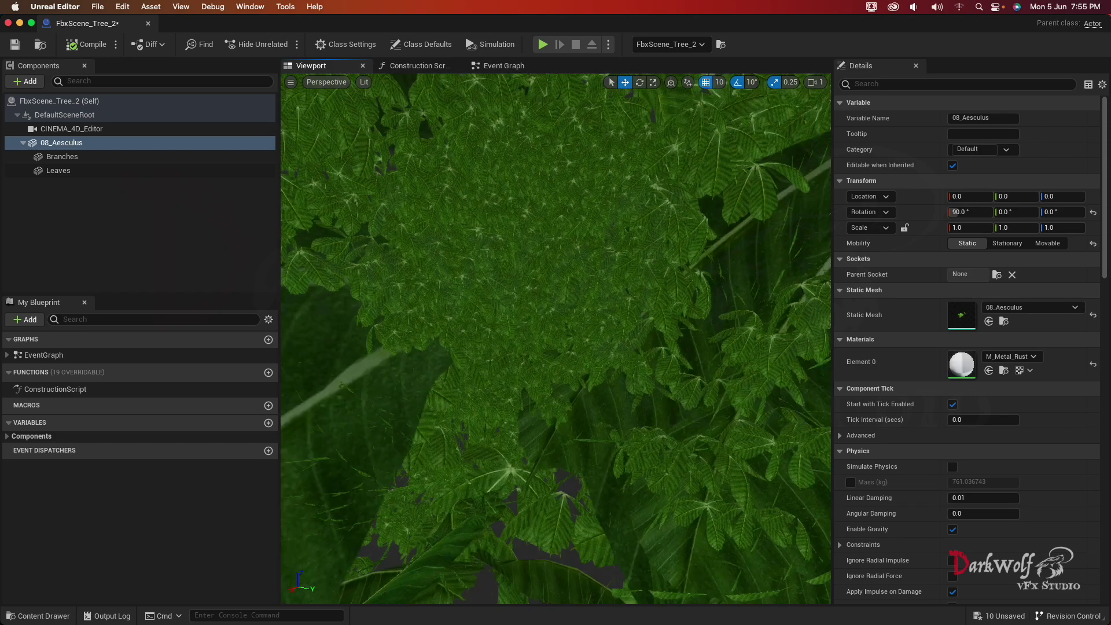
scroll(530, 521, down, 3)
scroll(531, 521, down, 2)
scroll(618, 348, down, 1)
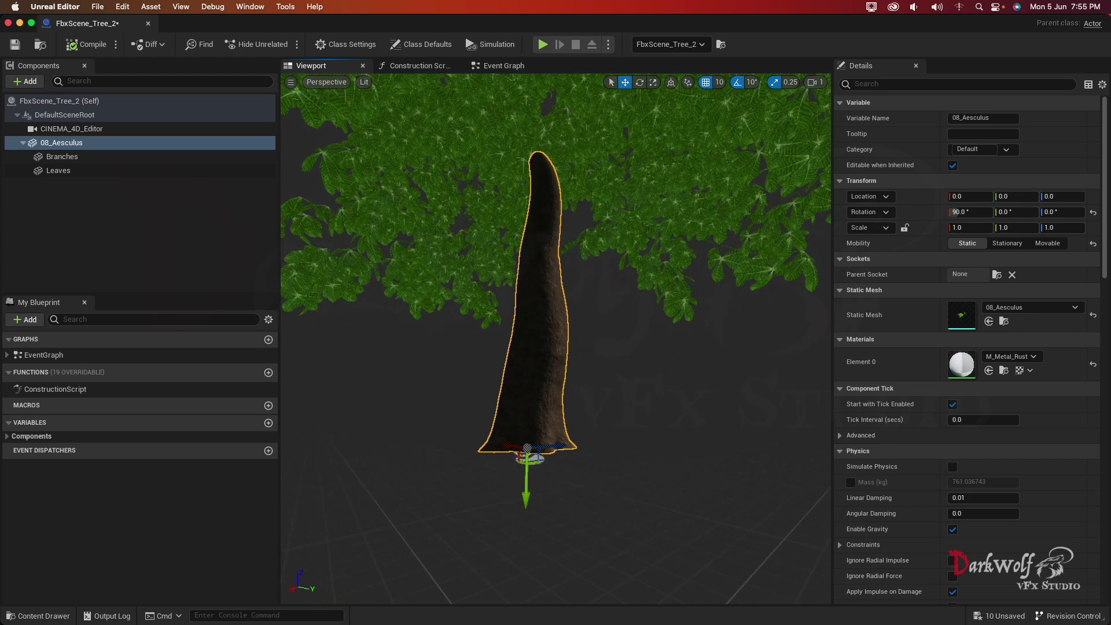
click(549, 166)
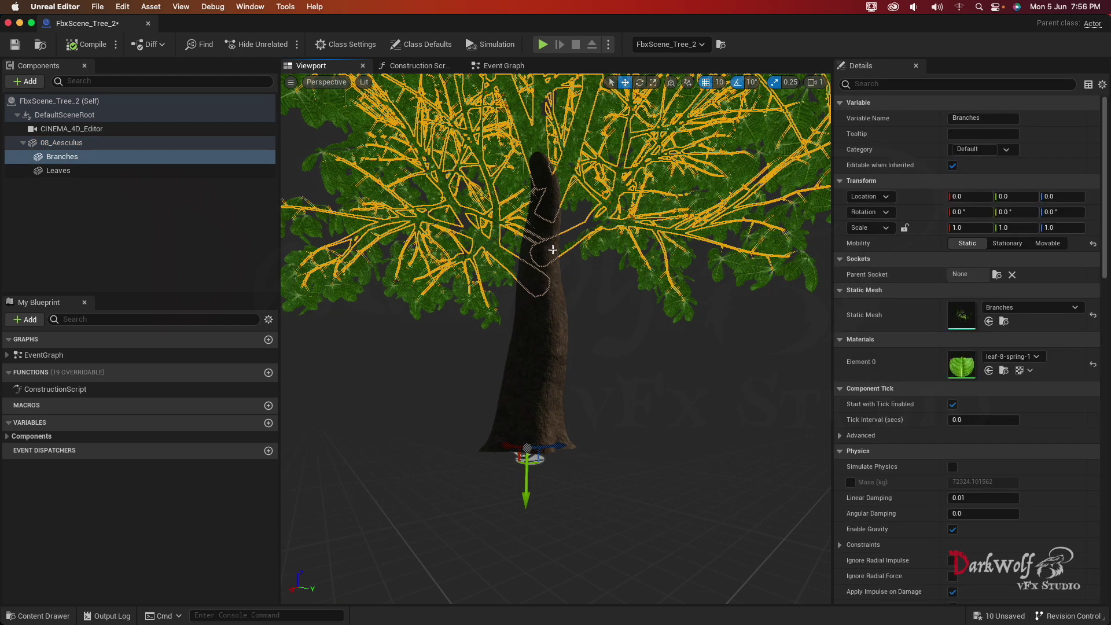
scroll(553, 250, down, 2)
scroll(554, 267, down, 2)
scroll(554, 279, down, 1)
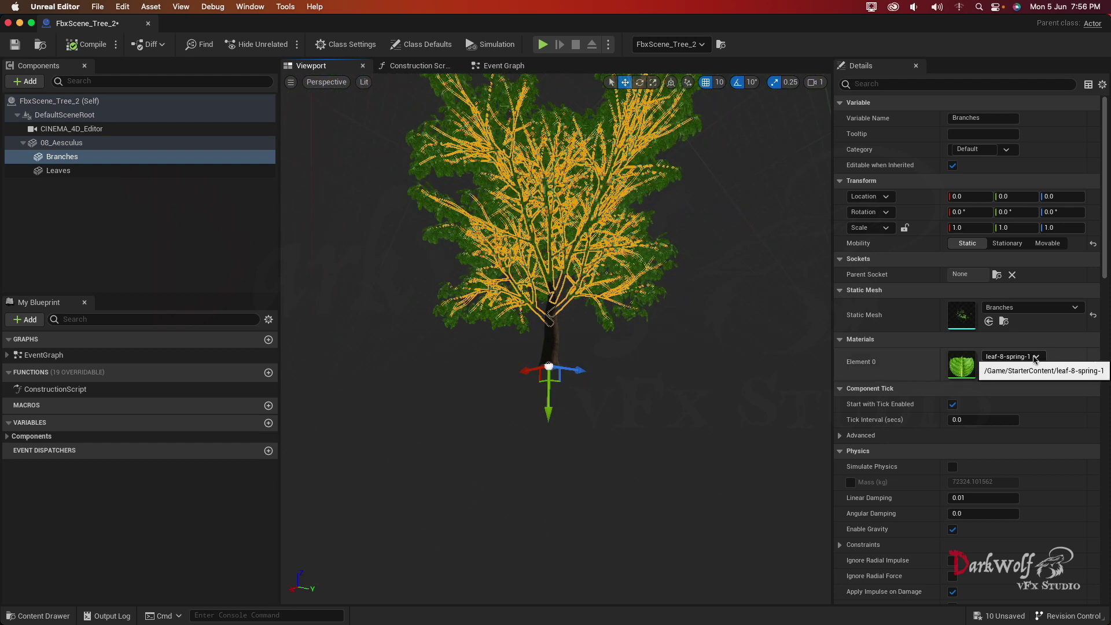
click(1012, 357)
scroll(1014, 295, down, 10)
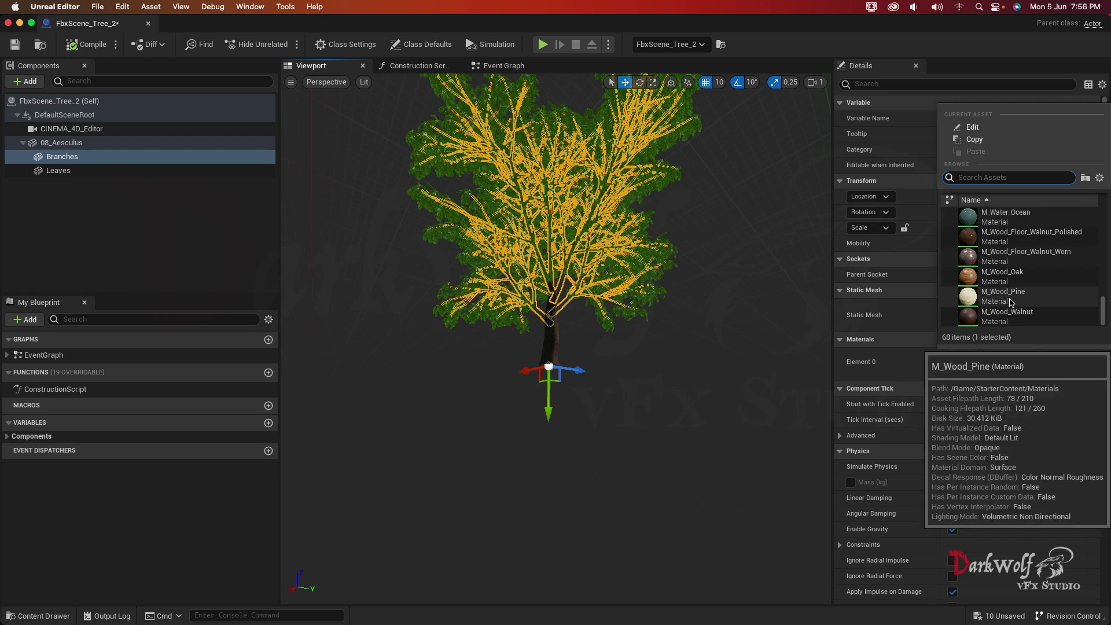
click(1019, 237)
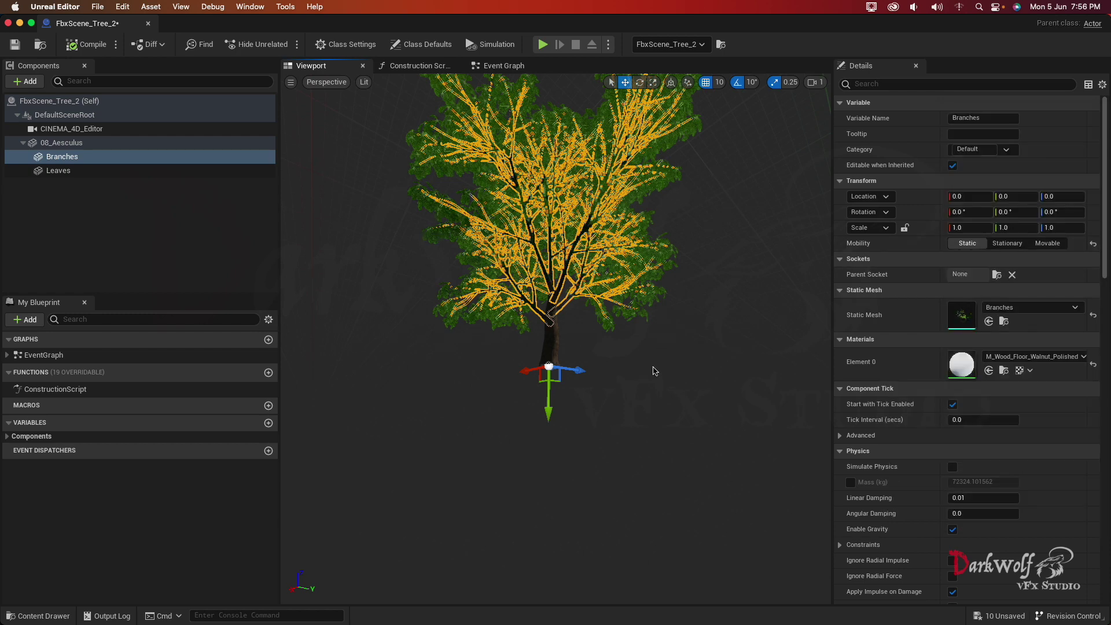
mouse_move(655, 369)
alt+mouse_down()
mouse_move(440, 353)
mouse_move(458, 320)
alt+mouse_up()
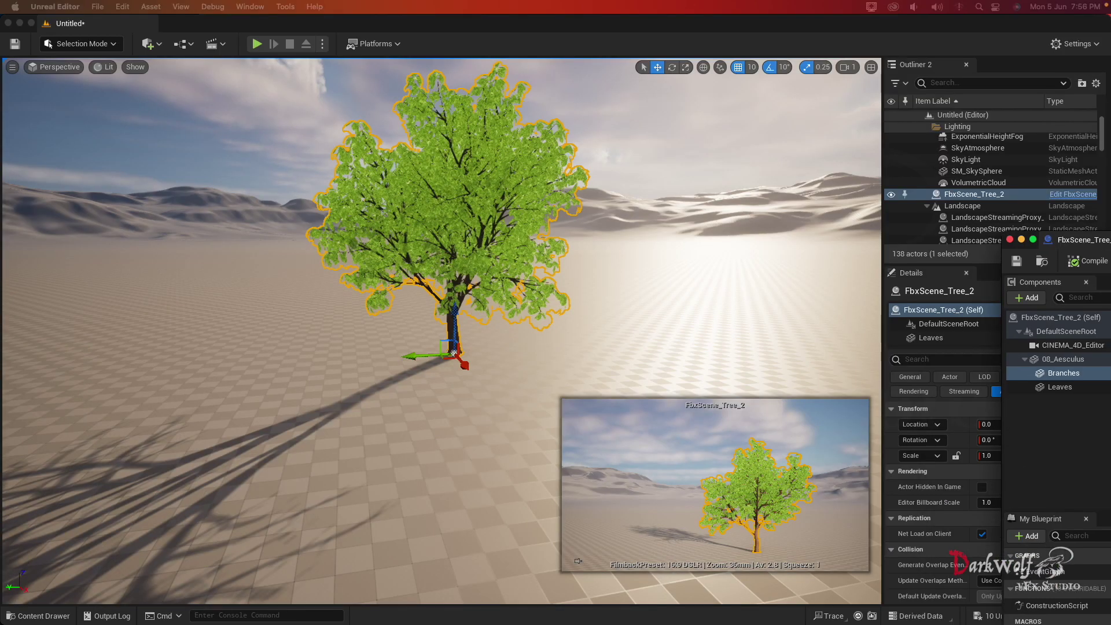
Step: Back in the level, close in on the FbxScene_Tree_2 actor, select it and reopen its Blueprint
click(292, 396)
alt+drag(339, 347, 502, 296)
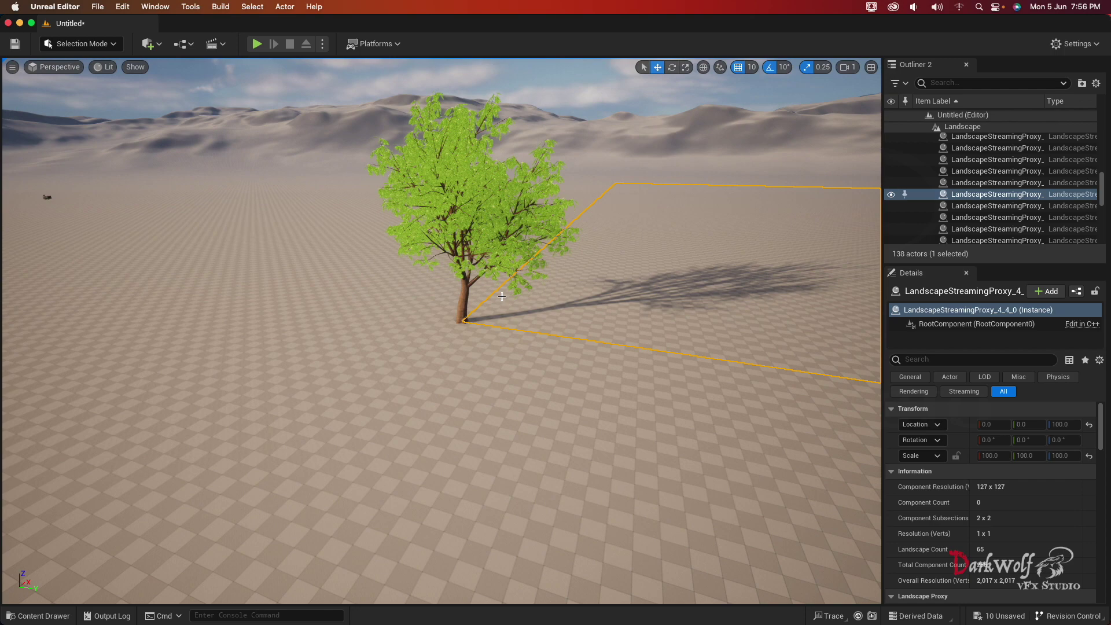
alt+right_drag(502, 297, 521, 313)
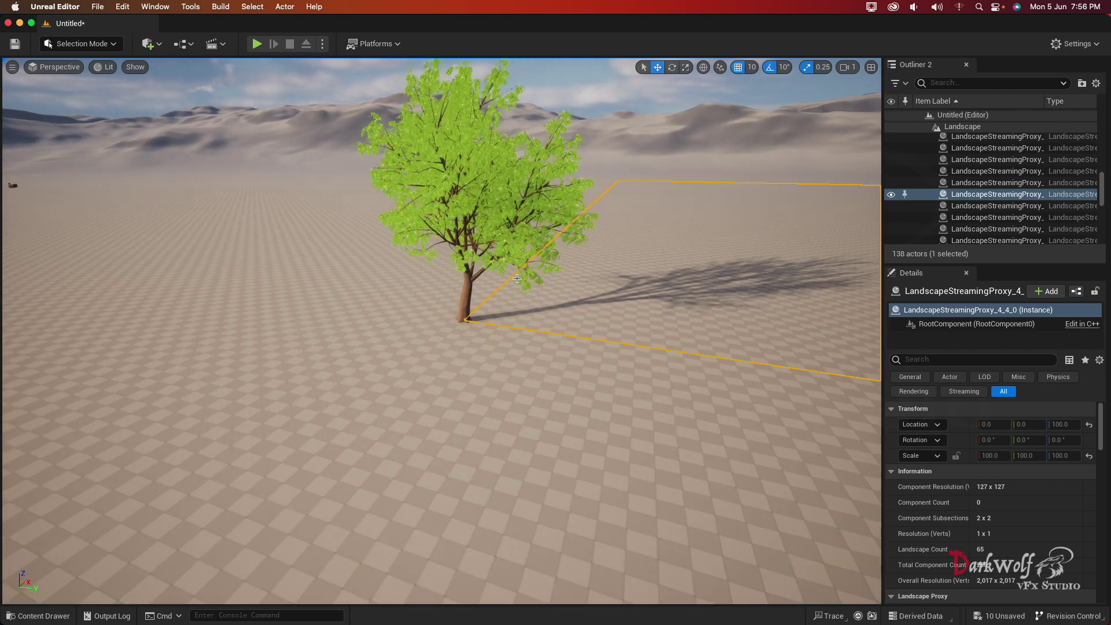
alt+drag(521, 312, 514, 264)
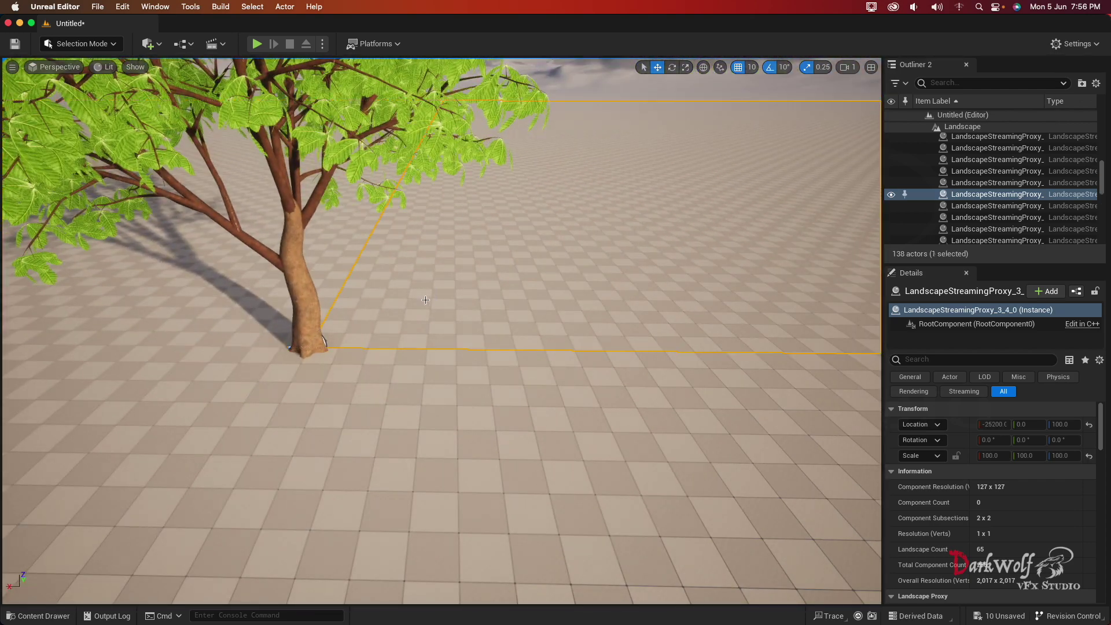
click(294, 261)
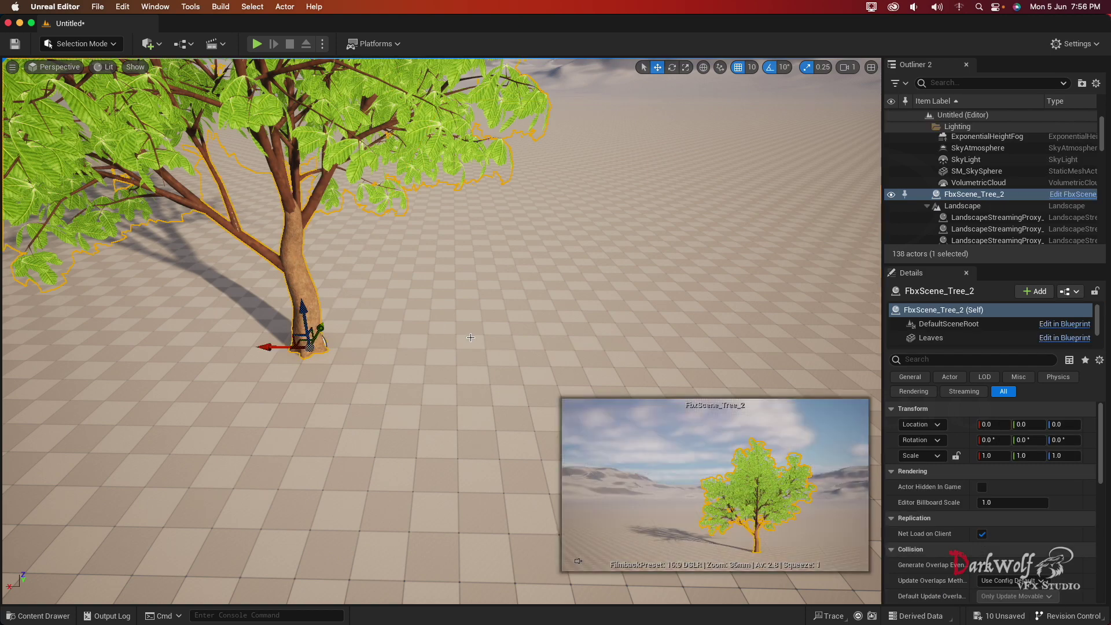
key(super+e)
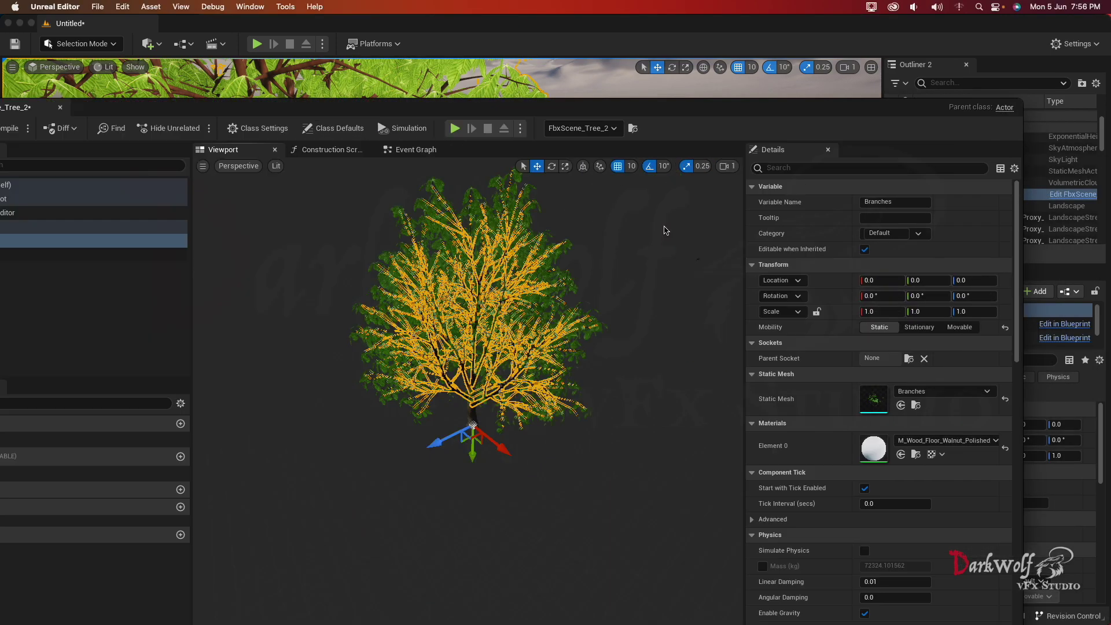
Step: Select the trunk mesh and check which material it uses
scroll(485, 441, up, 2)
scroll(481, 435, up, 5)
scroll(478, 429, up, 5)
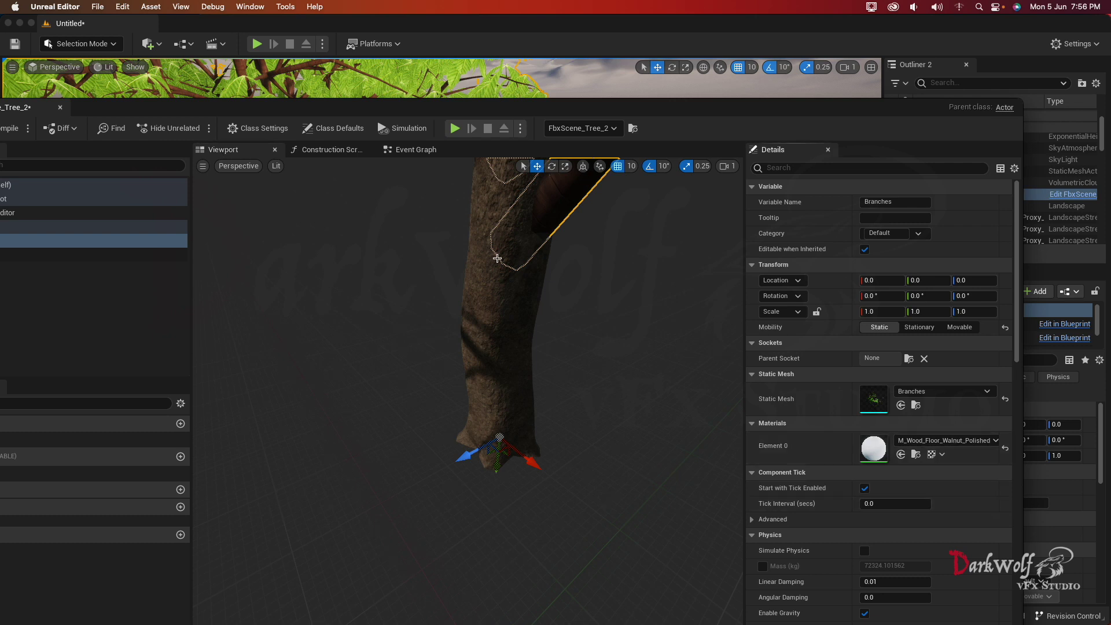
click(515, 324)
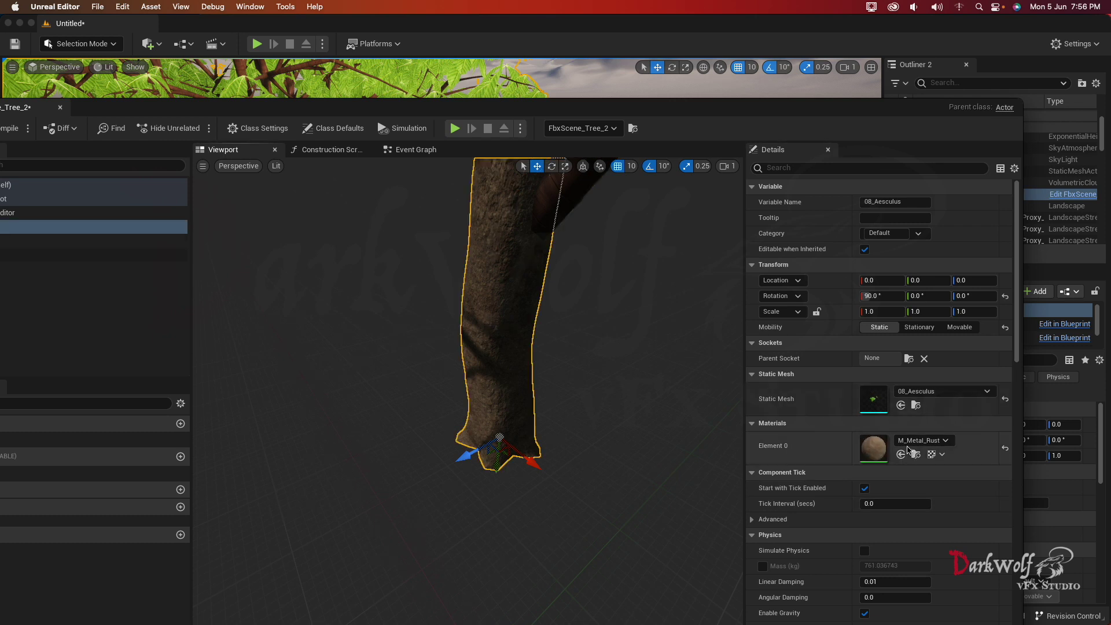
click(954, 445)
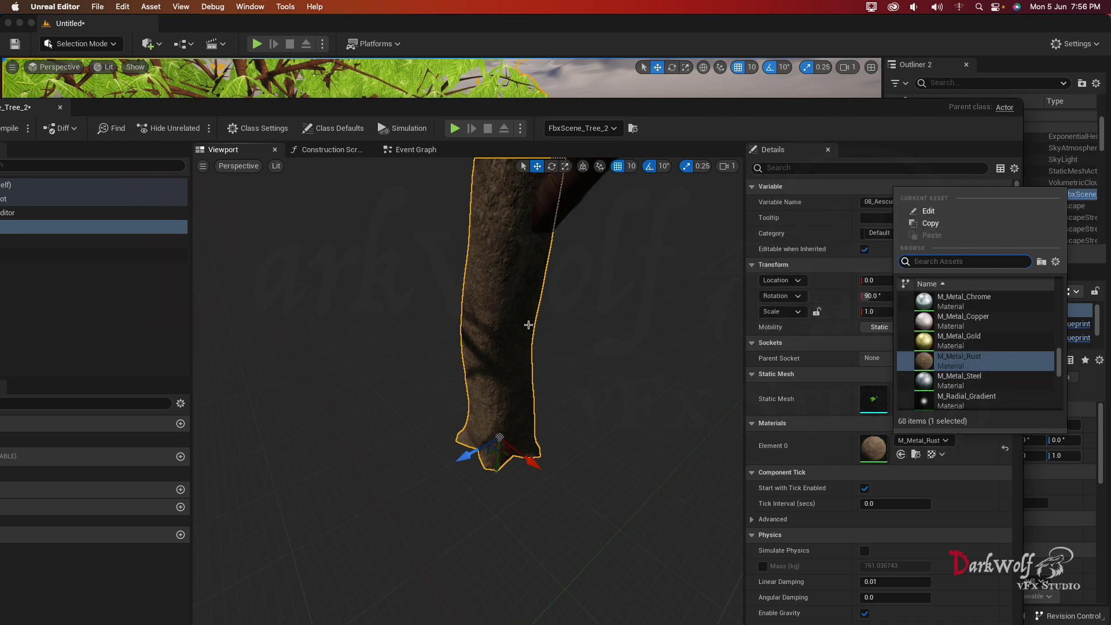
Step: Set the Branches mesh's material to M_Metal_Rust, filtering the list with 'ta'
click(574, 213)
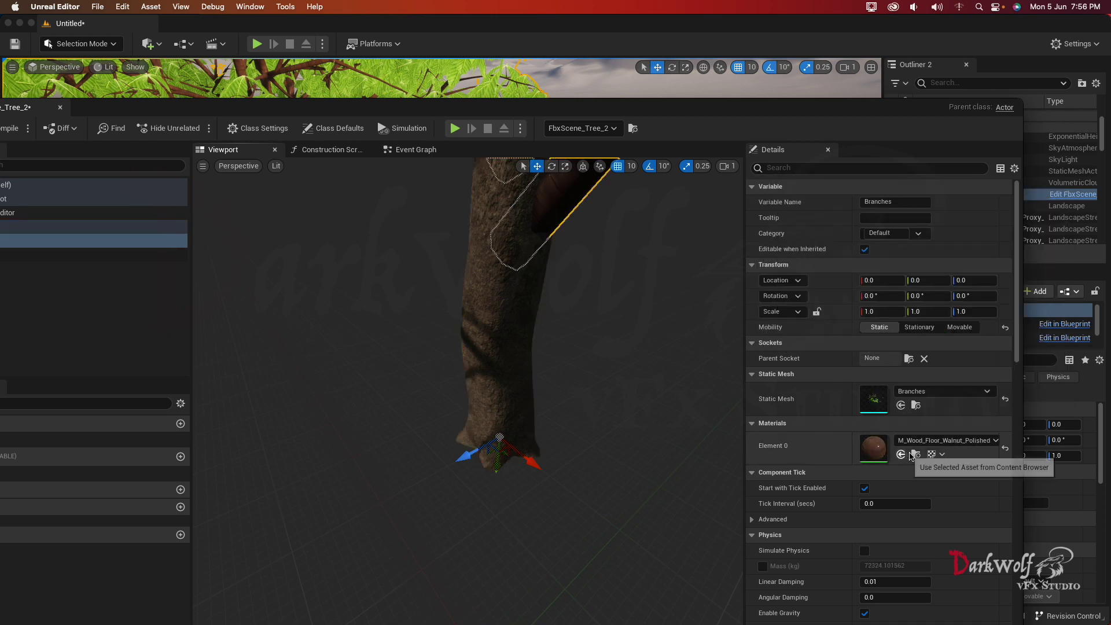
click(923, 441)
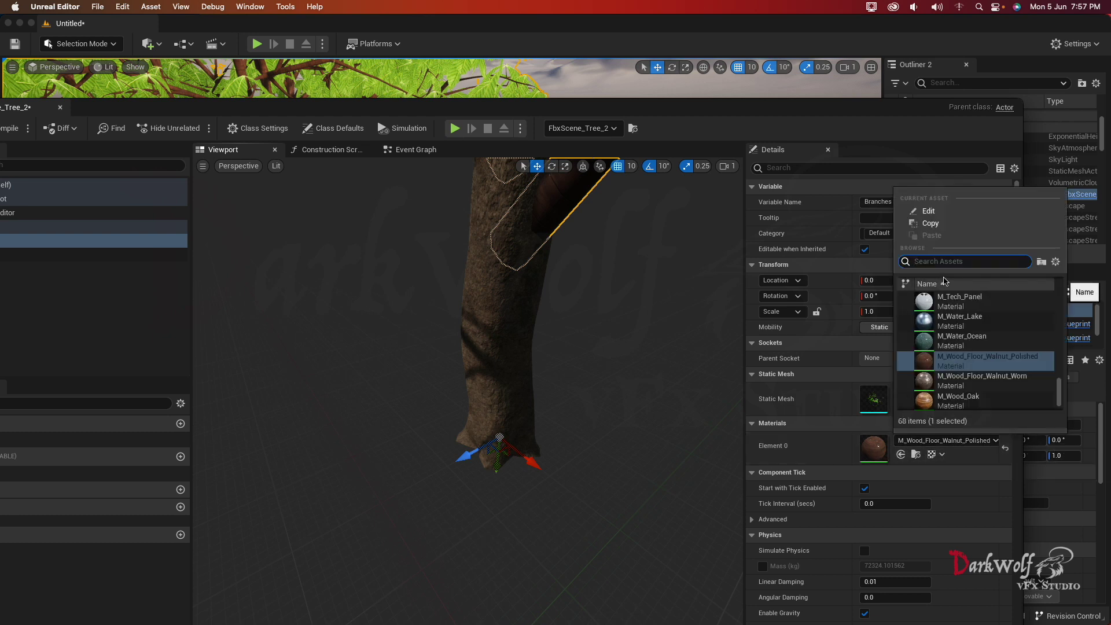
text(meta)
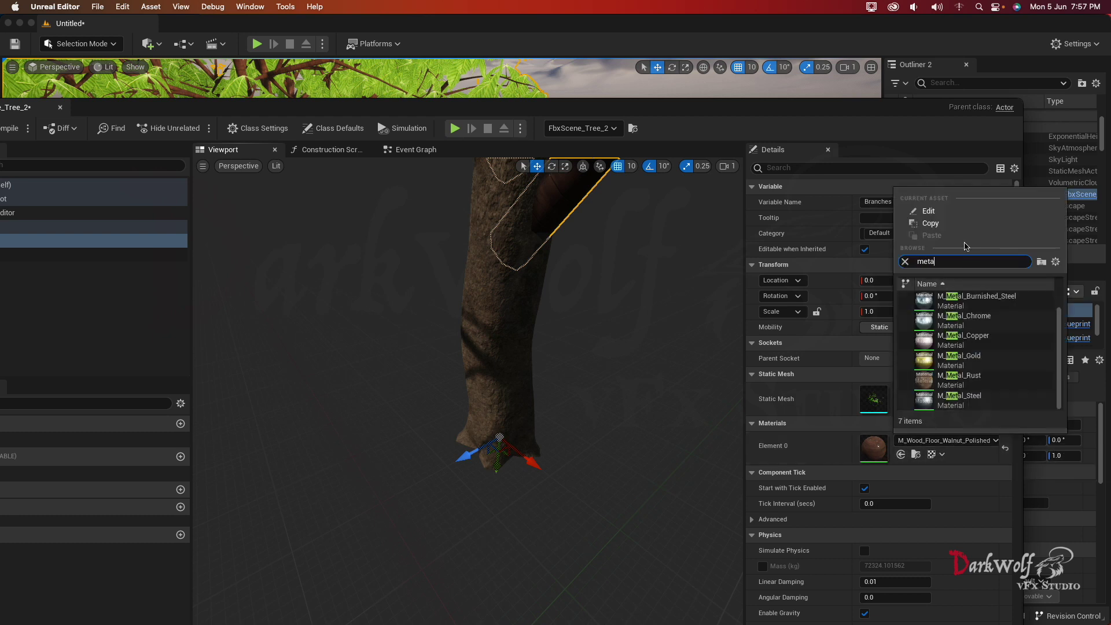
click(972, 381)
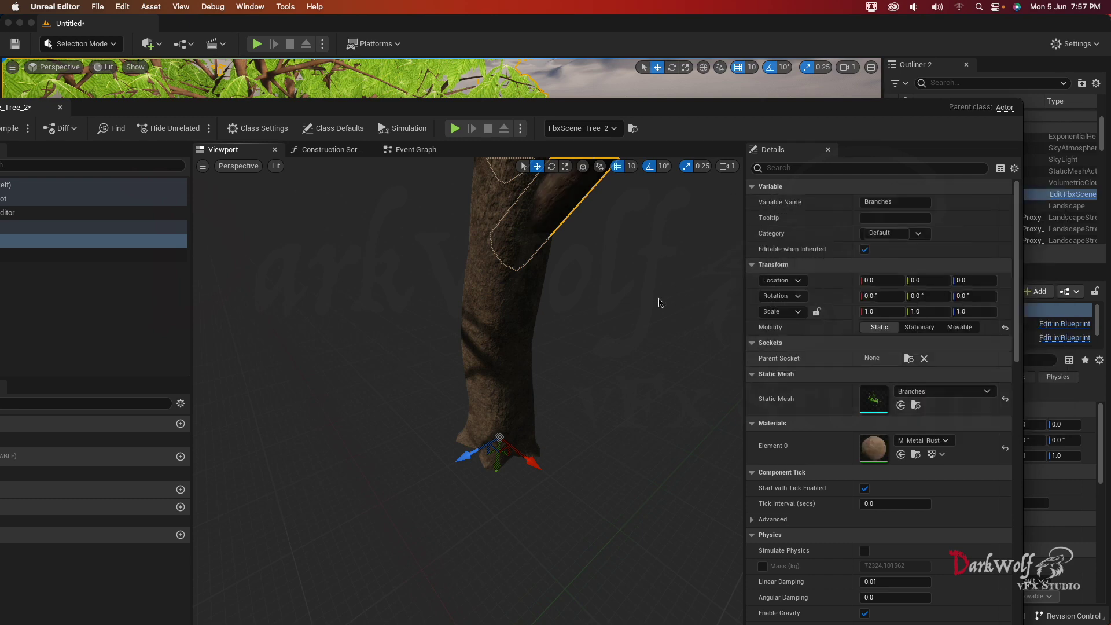
scroll(552, 256, down, 5)
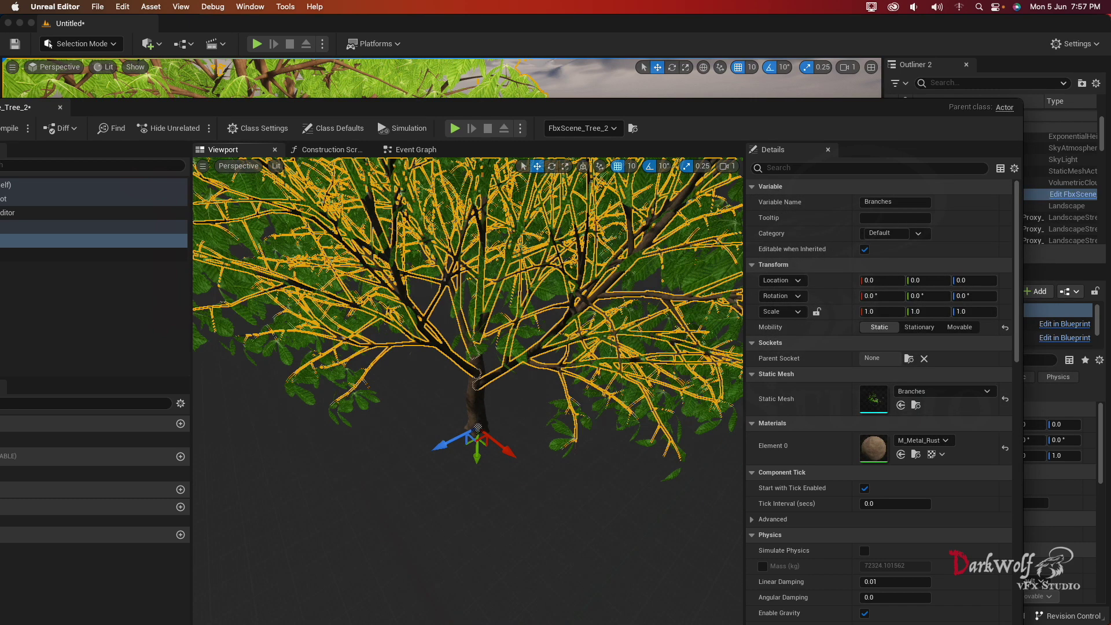
click(504, 389)
Step: Return to the level, deselect the tree, and switch from Foliage Mode back to Selection Mode
click(529, 93)
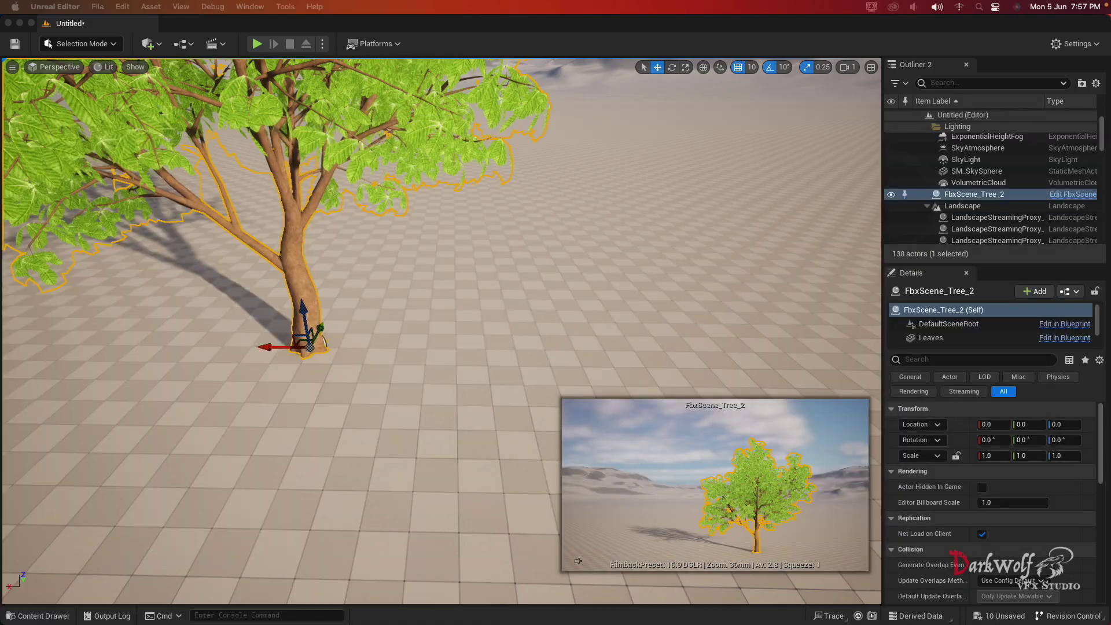
click(365, 265)
right_drag(405, 282, 272, 278)
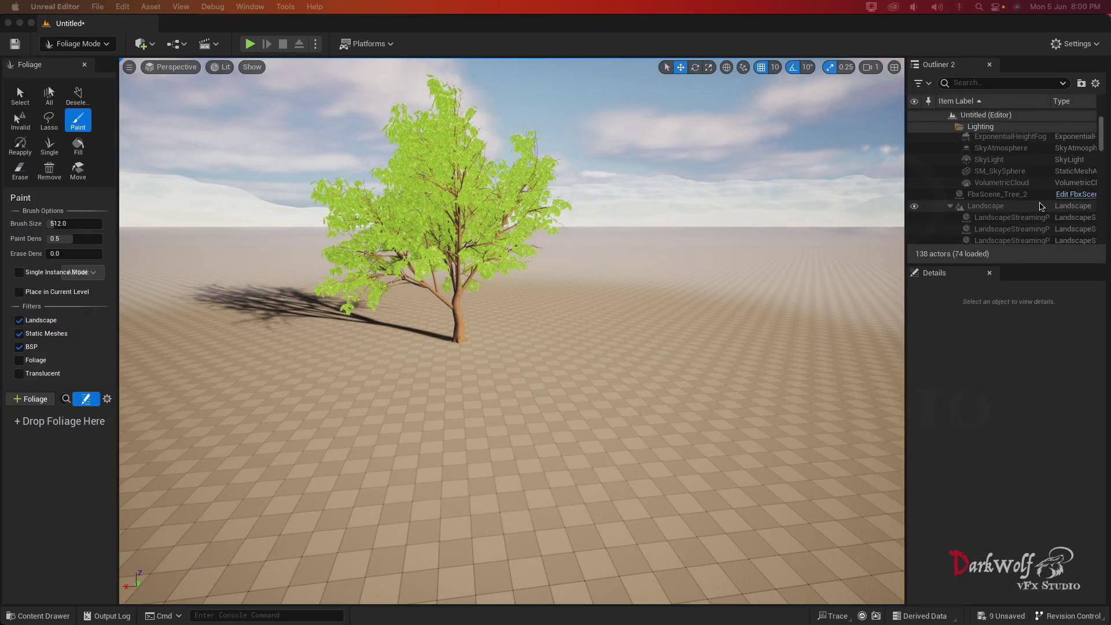
scroll(1042, 207, down, 5)
click(93, 43)
click(103, 63)
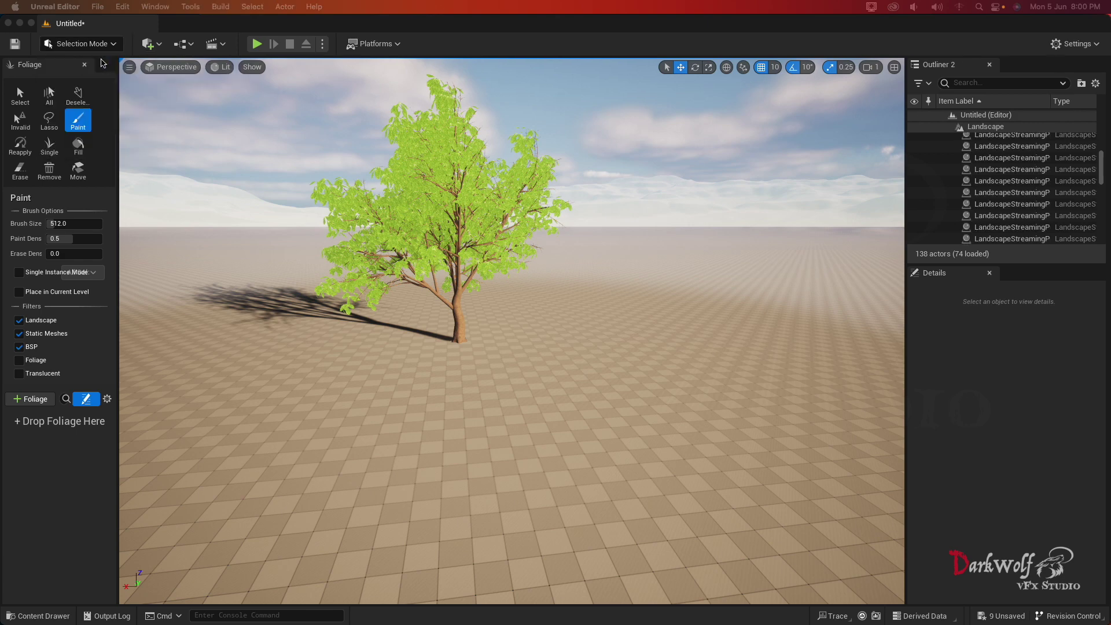
Step: Try moving the tree across the landscape, then undo the move
drag(367, 334, 456, 339)
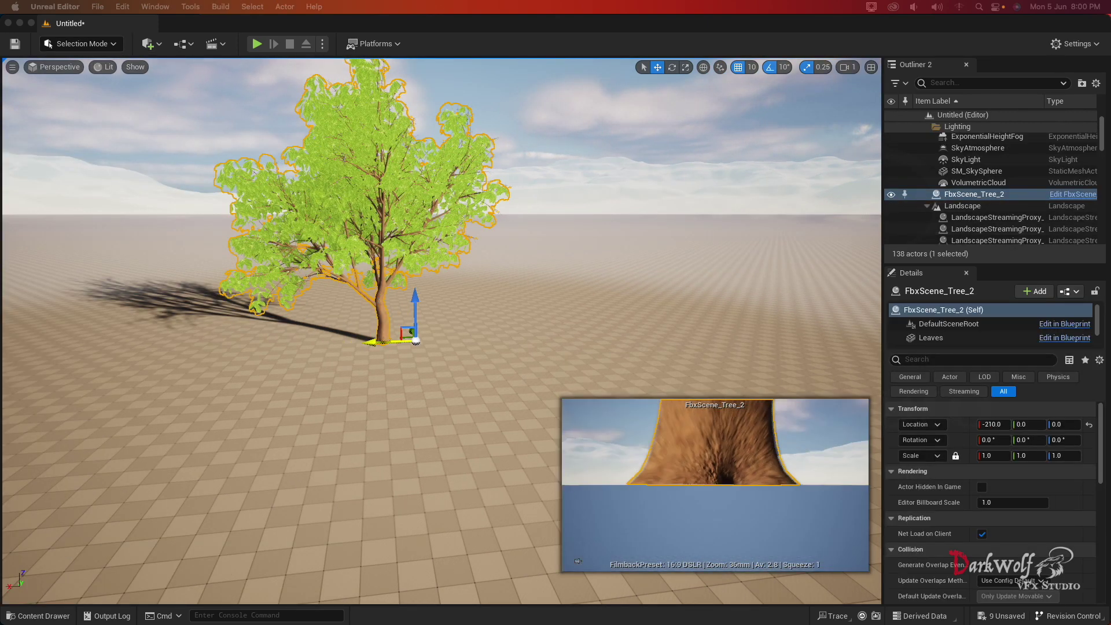
key(ctrl+z)
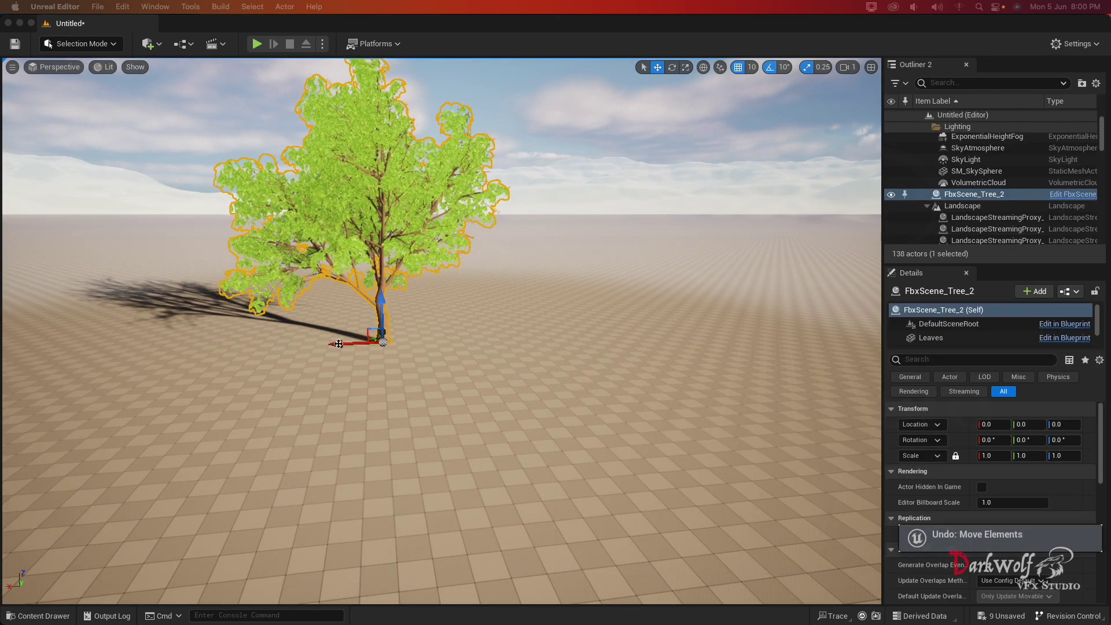
key(ctrl+z)
key(ctrl+z)
Step: Duplicate FbxScene_Tree_2 as FbxScene_Tree_3 and move the copy to a new spot
click(976, 197)
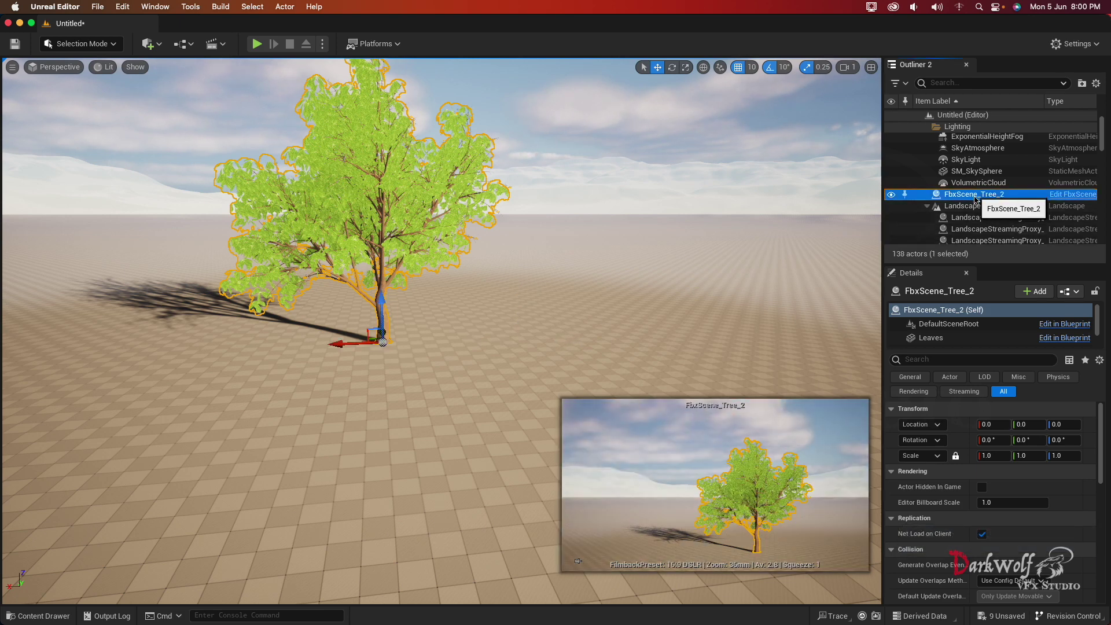
key(ctrl+d)
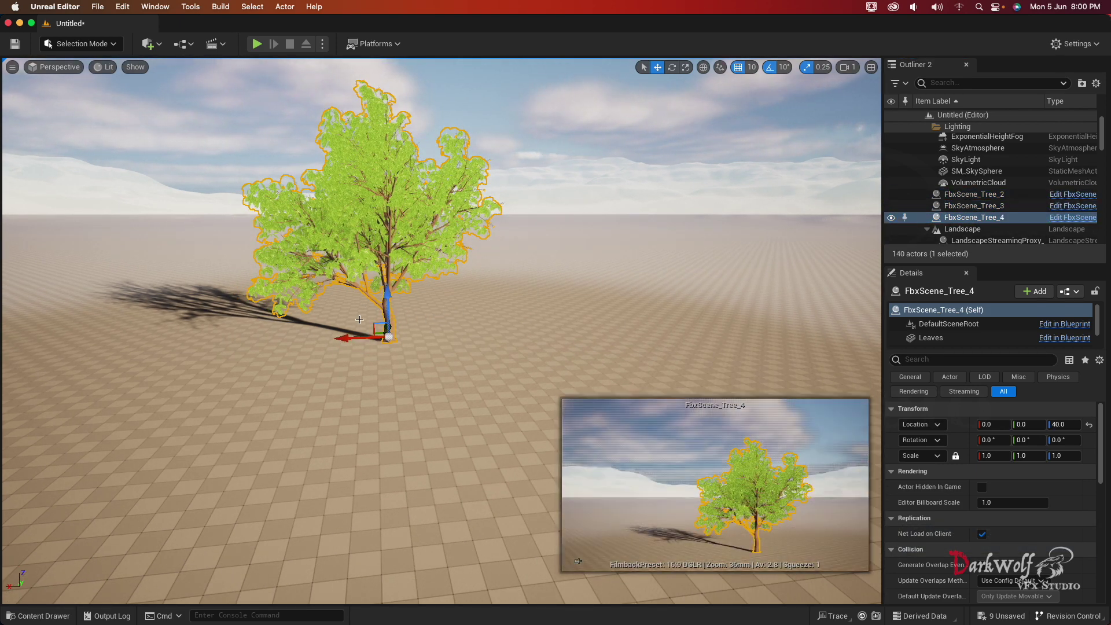
mouse_move(386, 335)
mouse_down()
mouse_move(596, 342)
mouse_move(467, 328)
mouse_up()
click(631, 329)
Step: Alt-drag the FbxScene_Tree_4 copy to create FbxScene_Tree_5 at X -2020
click(467, 328)
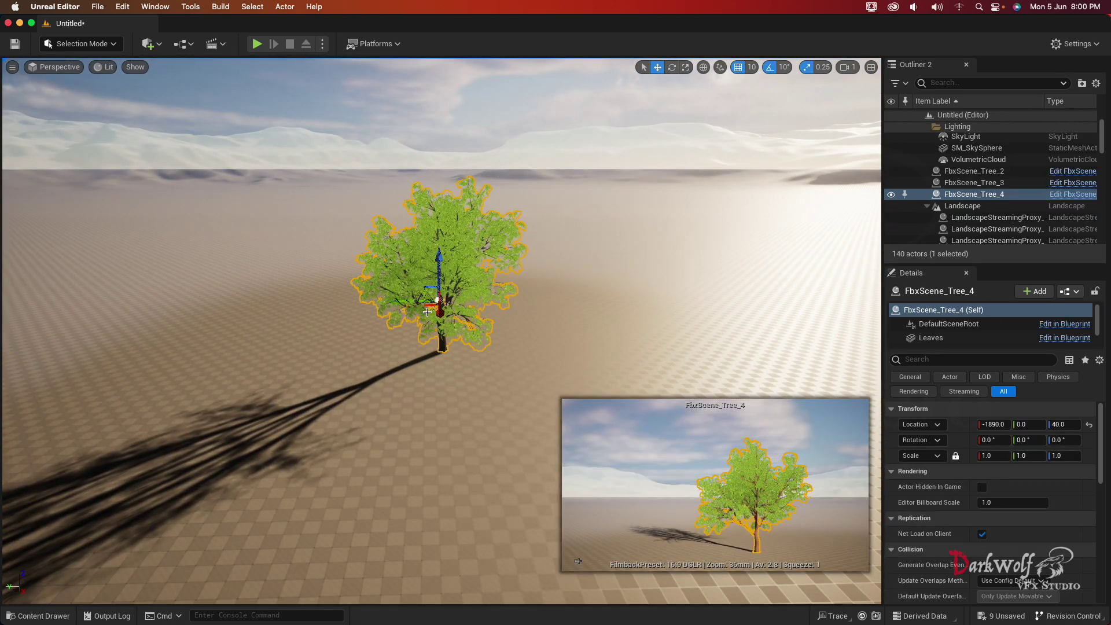
alt+drag(437, 300, 458, 313)
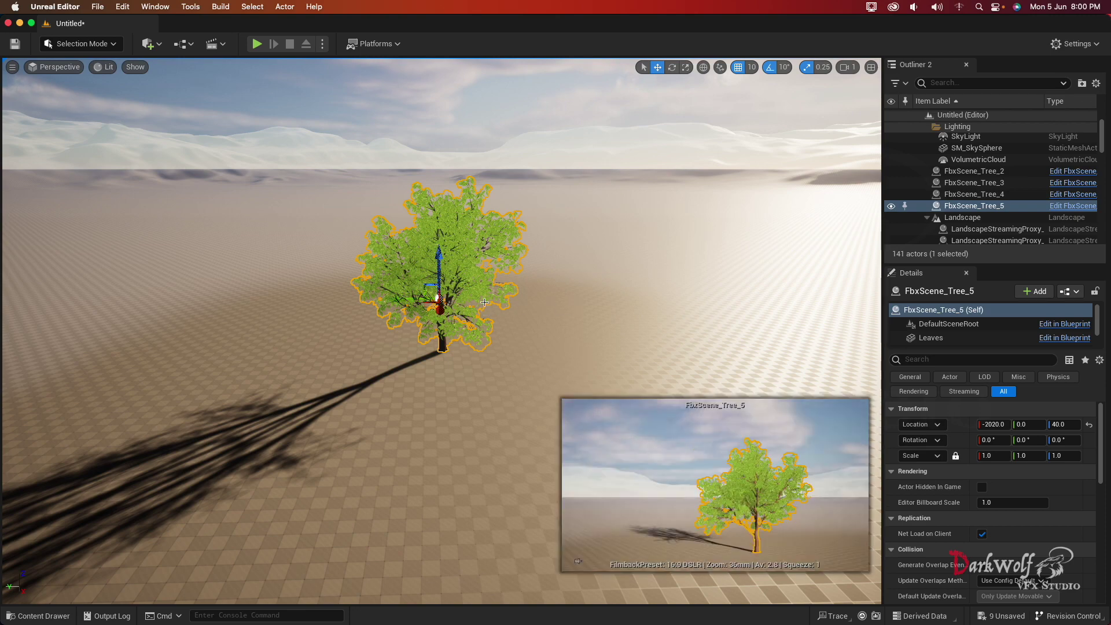
right_click(484, 302)
key(Escape)
click(382, 289)
alt+drag(406, 289, 382, 288)
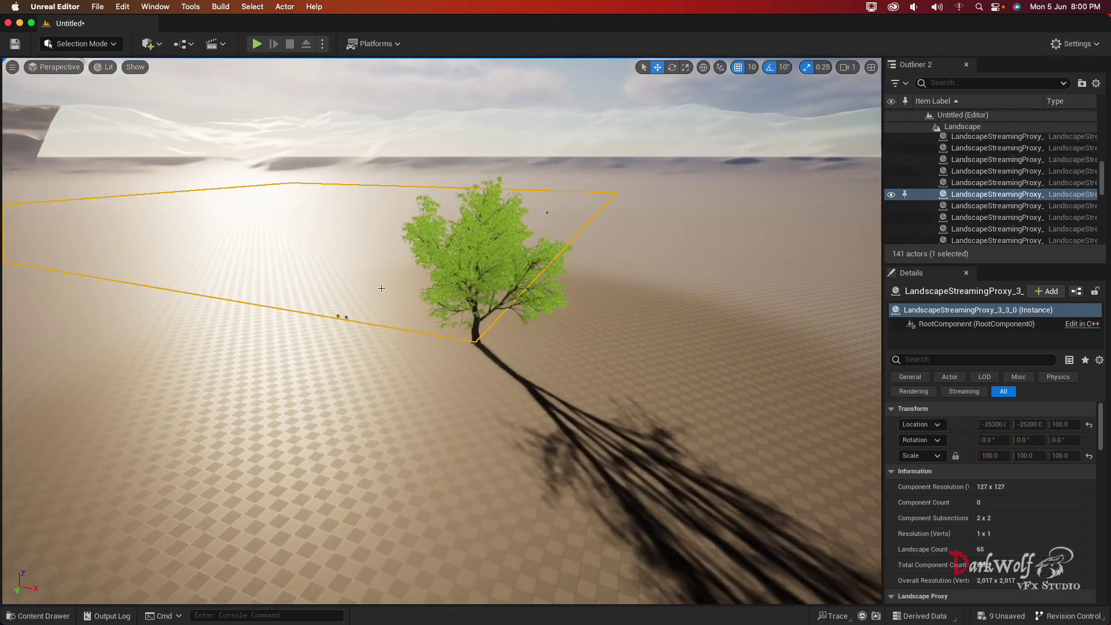
key(ctrl+z)
click(347, 359)
drag(348, 359, 440, 348)
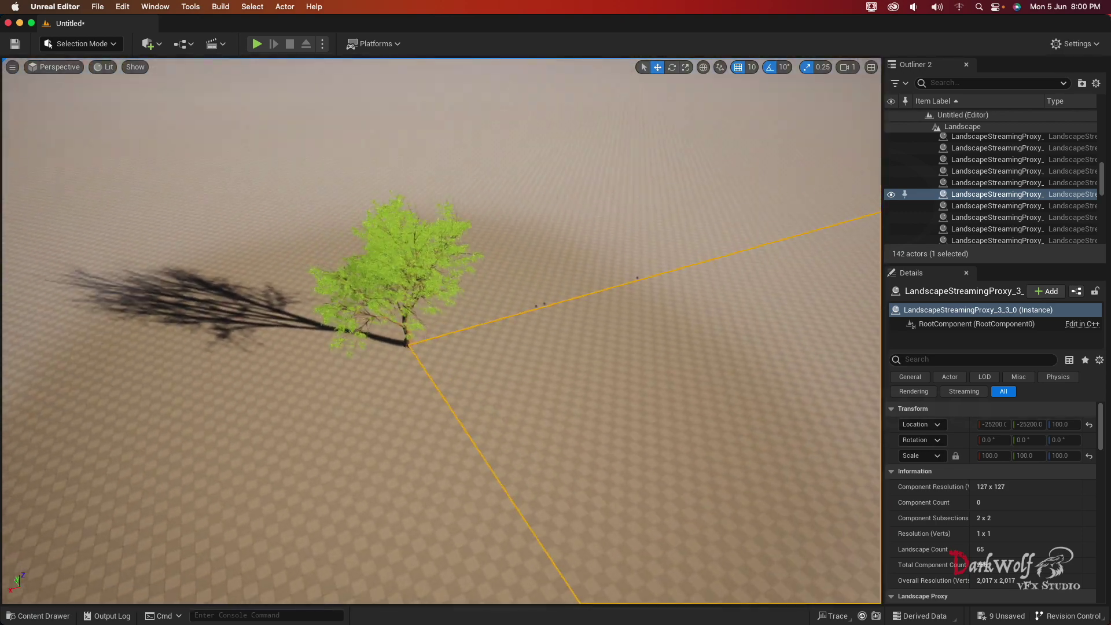
right_drag(592, 282, 592, 282)
click(592, 282)
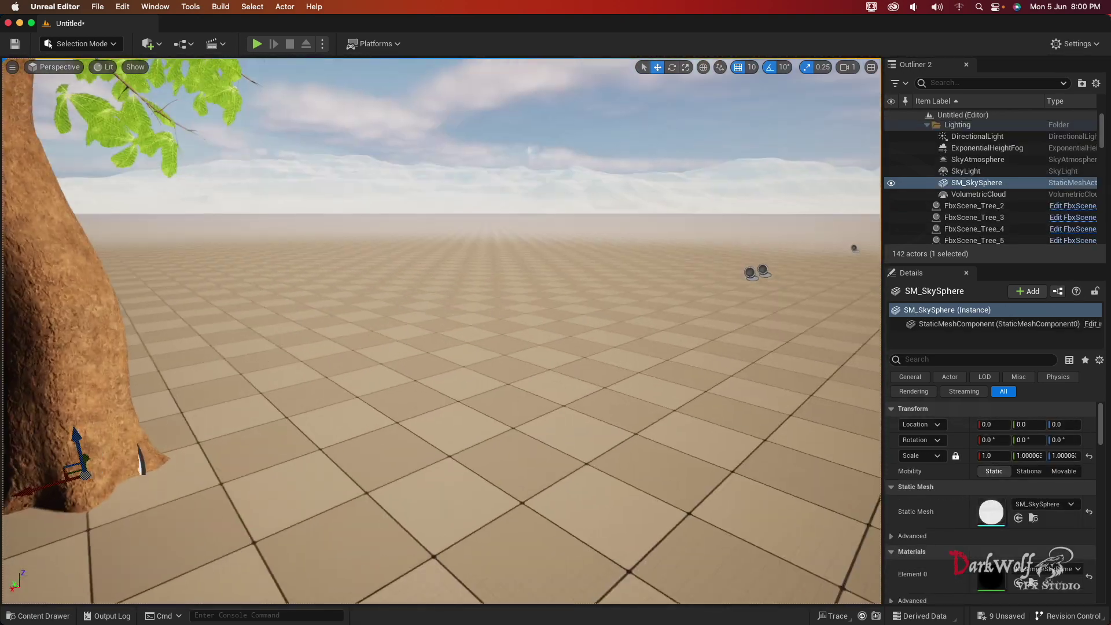
right_drag(411, 363, 412, 362)
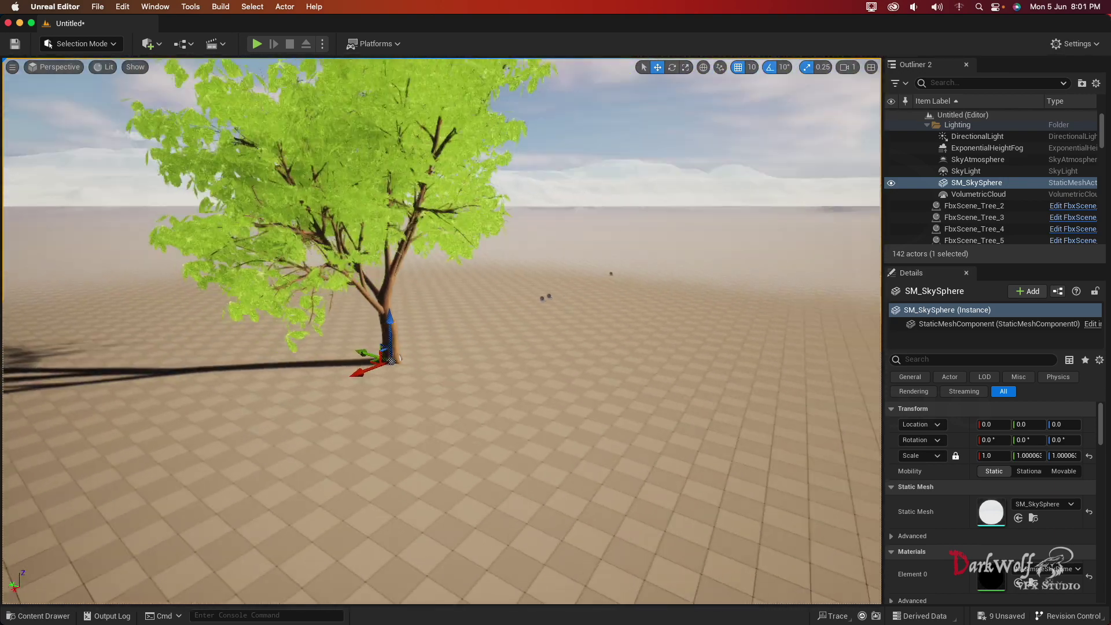
right_drag(510, 395, 510, 395)
click(510, 395)
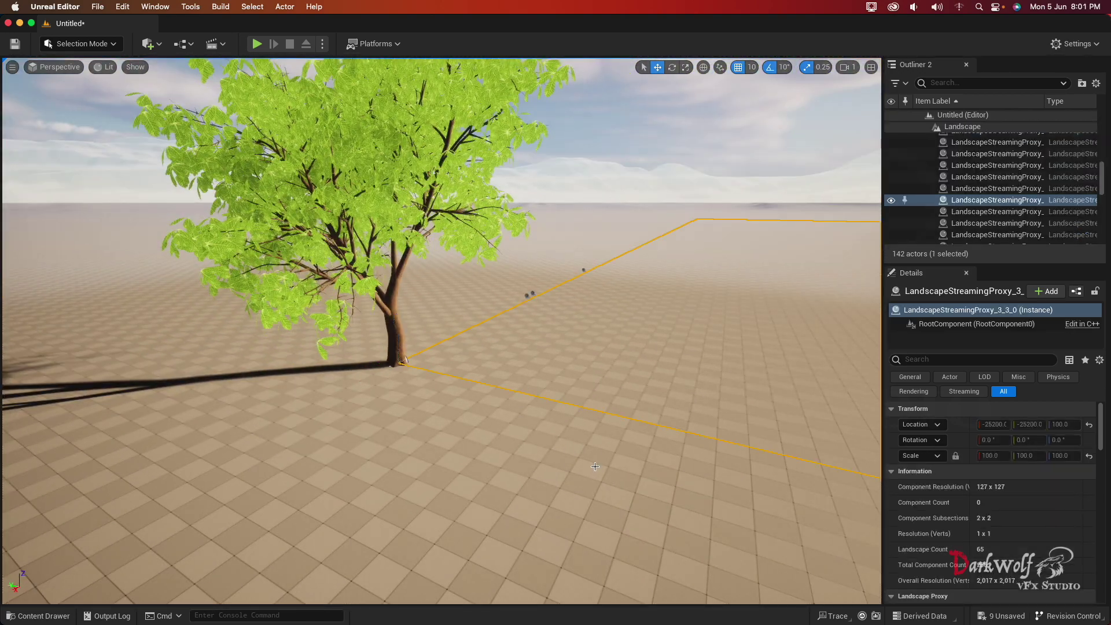